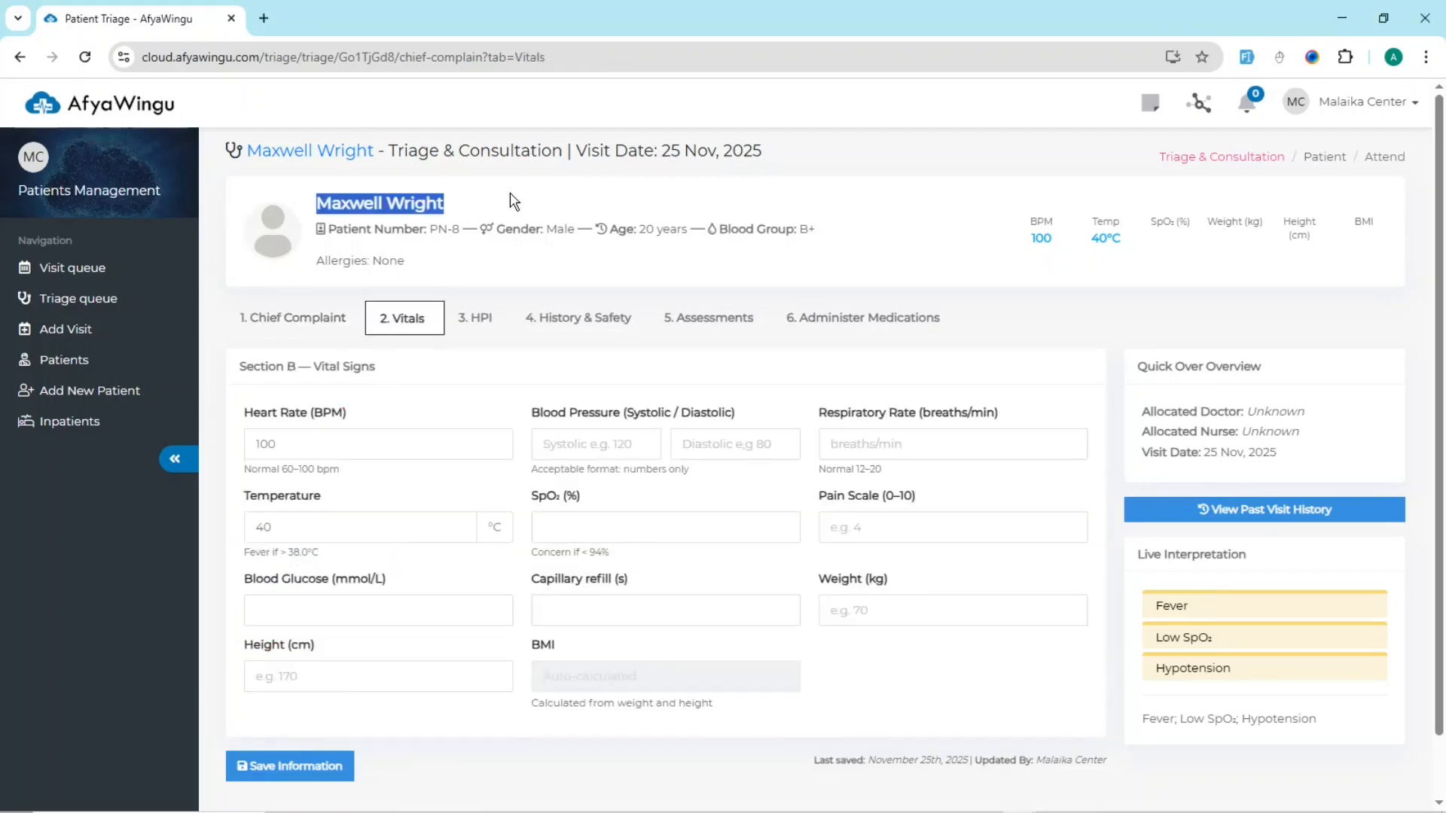
Step: Open the Vitals section of the triage record and examine the visit date and the heart rate field with its normal range
{"action": "left_click", "coordinate": [512, 194]}
{"action": "left_click_drag", "start_coordinate": [663, 150], "coordinate": [800, 158]}
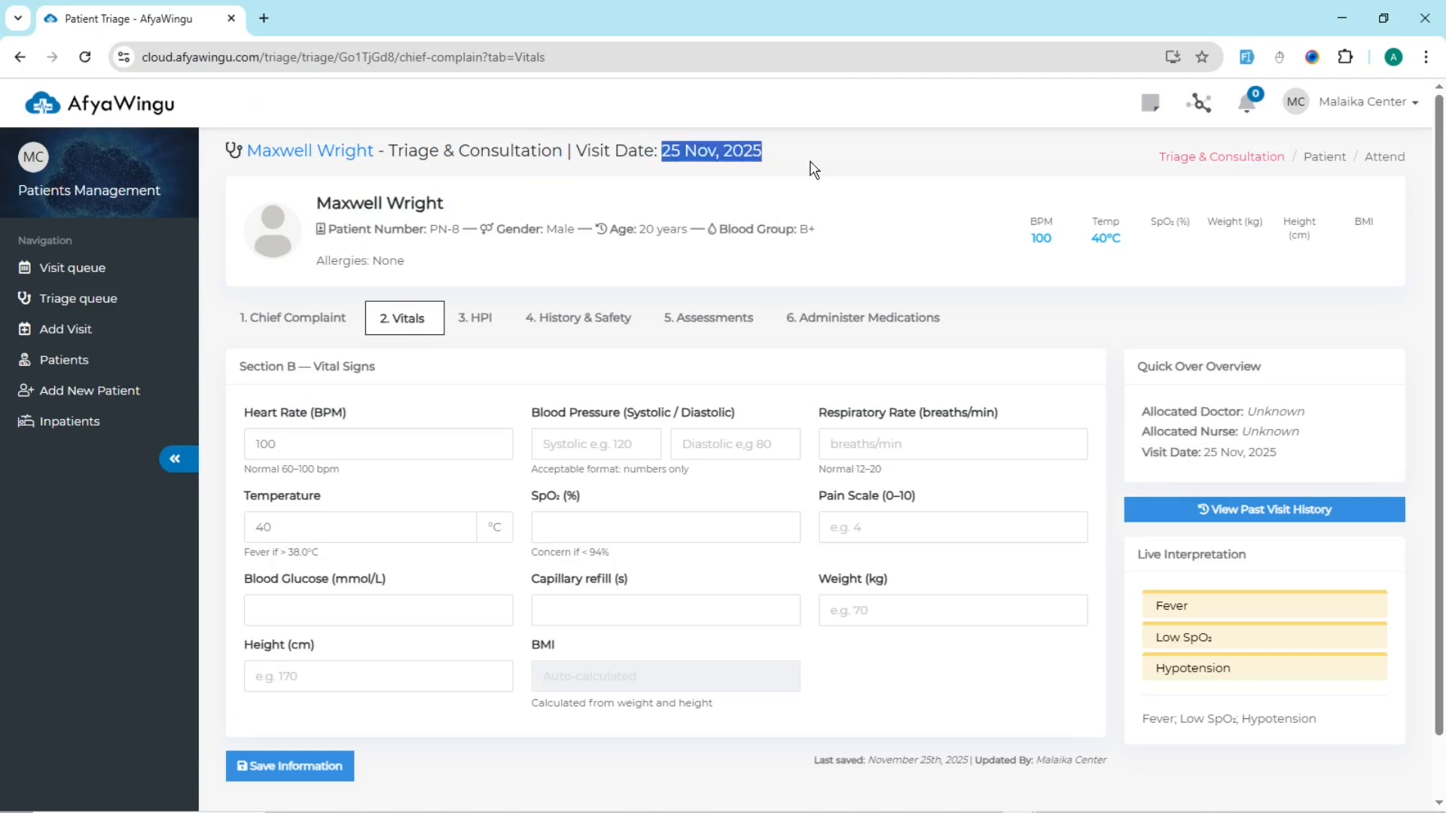
{"action": "left_click", "coordinate": [873, 230]}
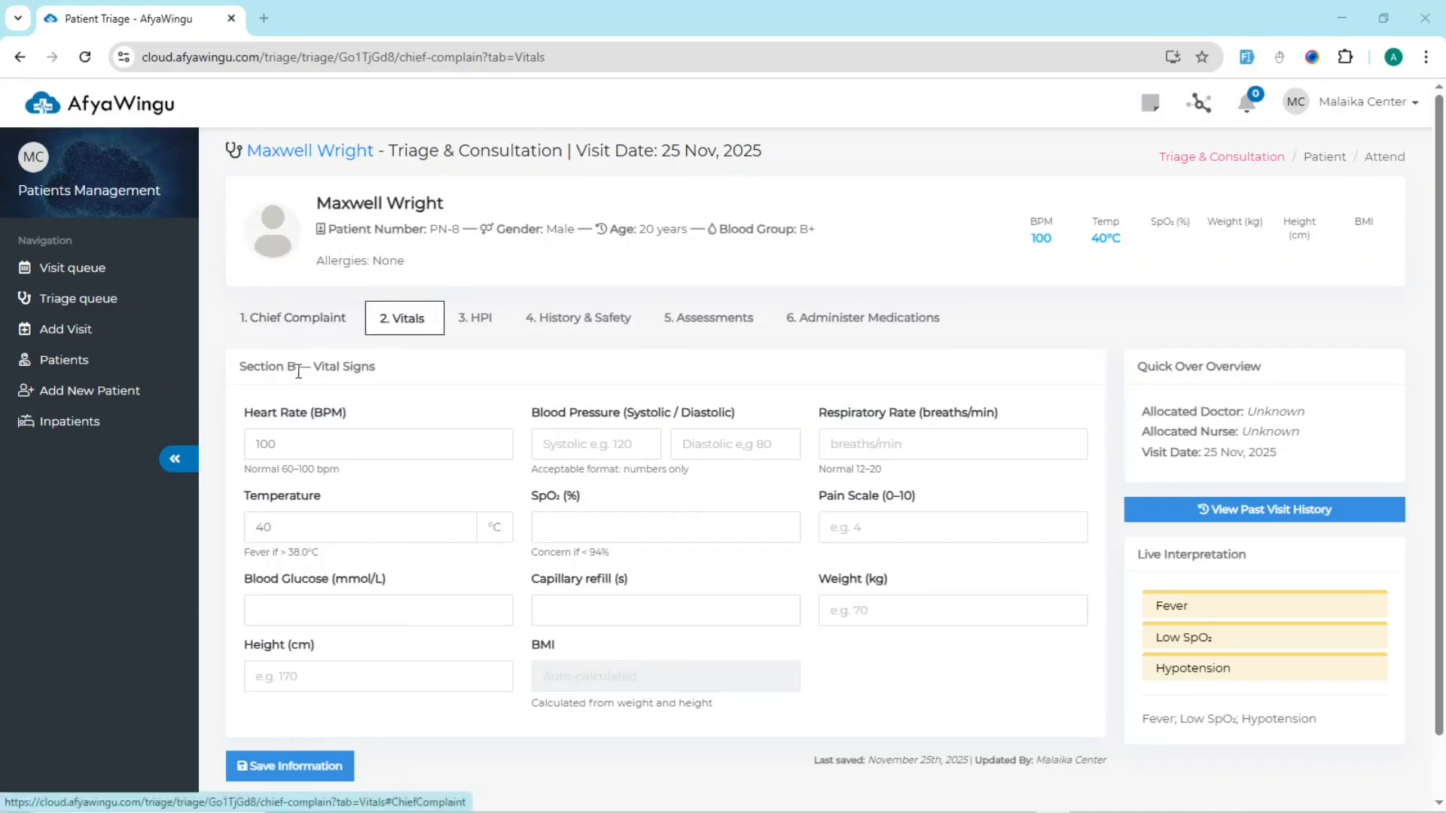
{"action": "left_click_drag", "start_coordinate": [241, 364], "coordinate": [439, 372]}
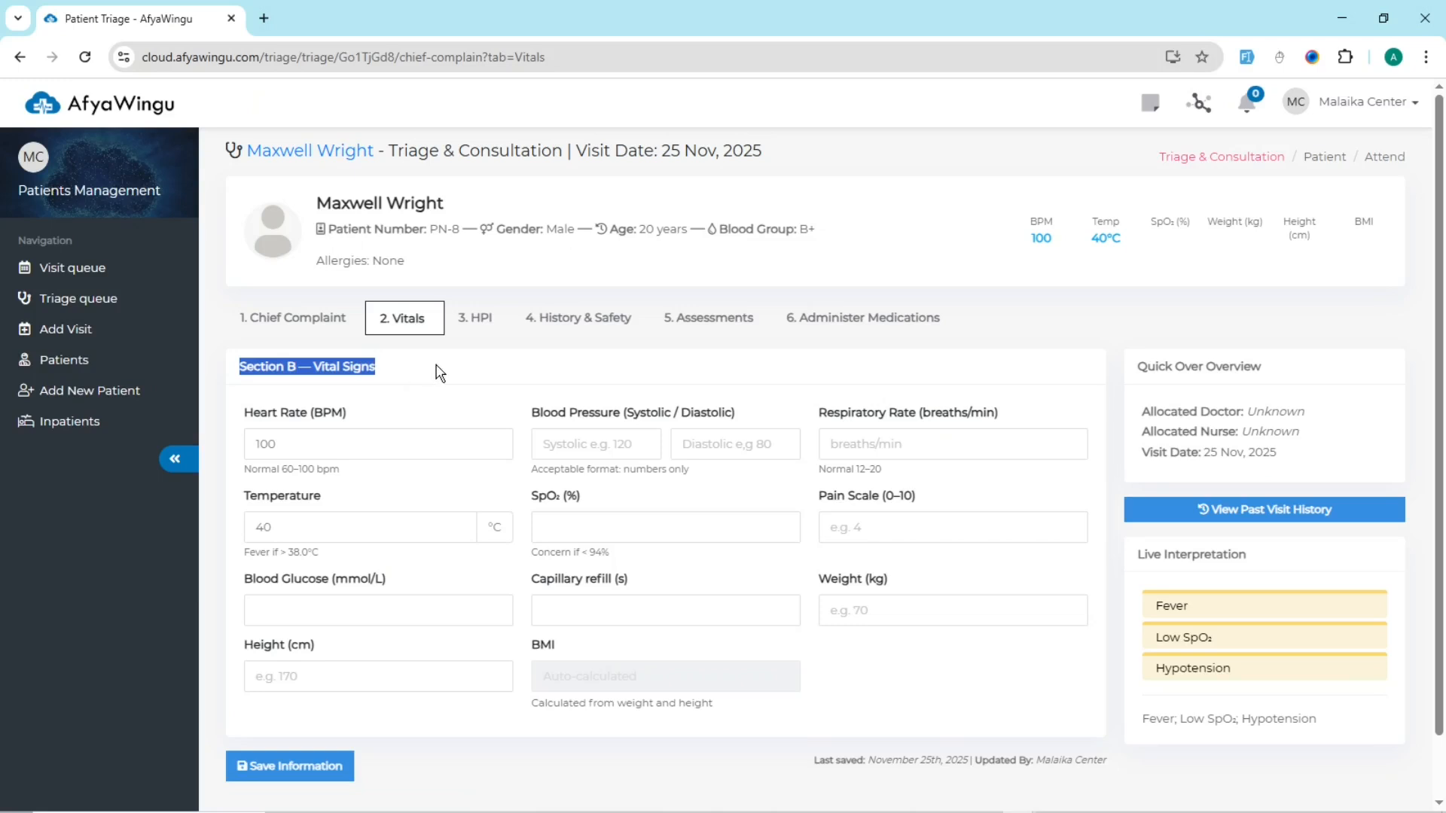
{"action": "left_click_drag", "start_coordinate": [243, 412], "coordinate": [359, 414]}
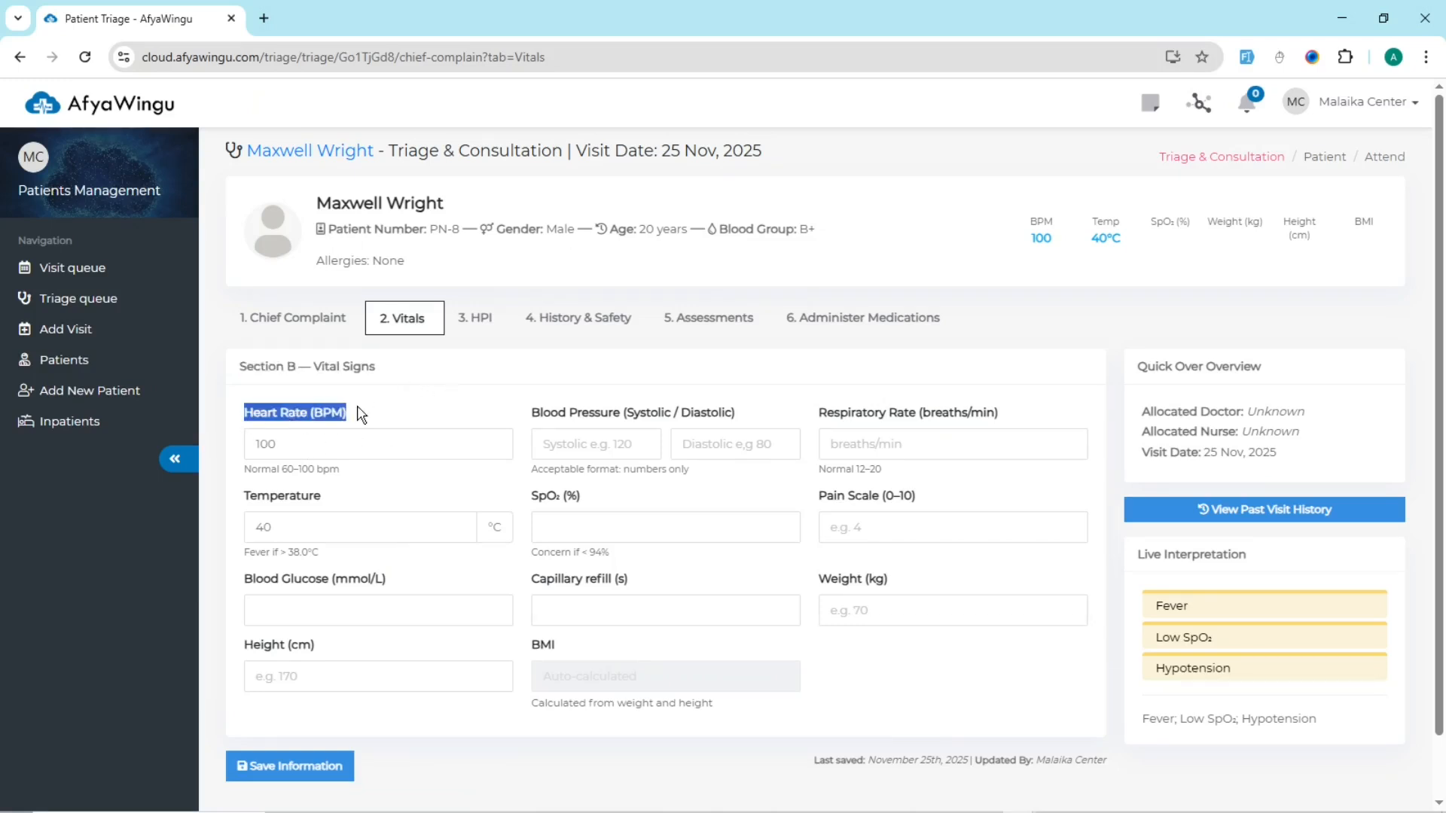
{"action": "left_click", "coordinate": [395, 419]}
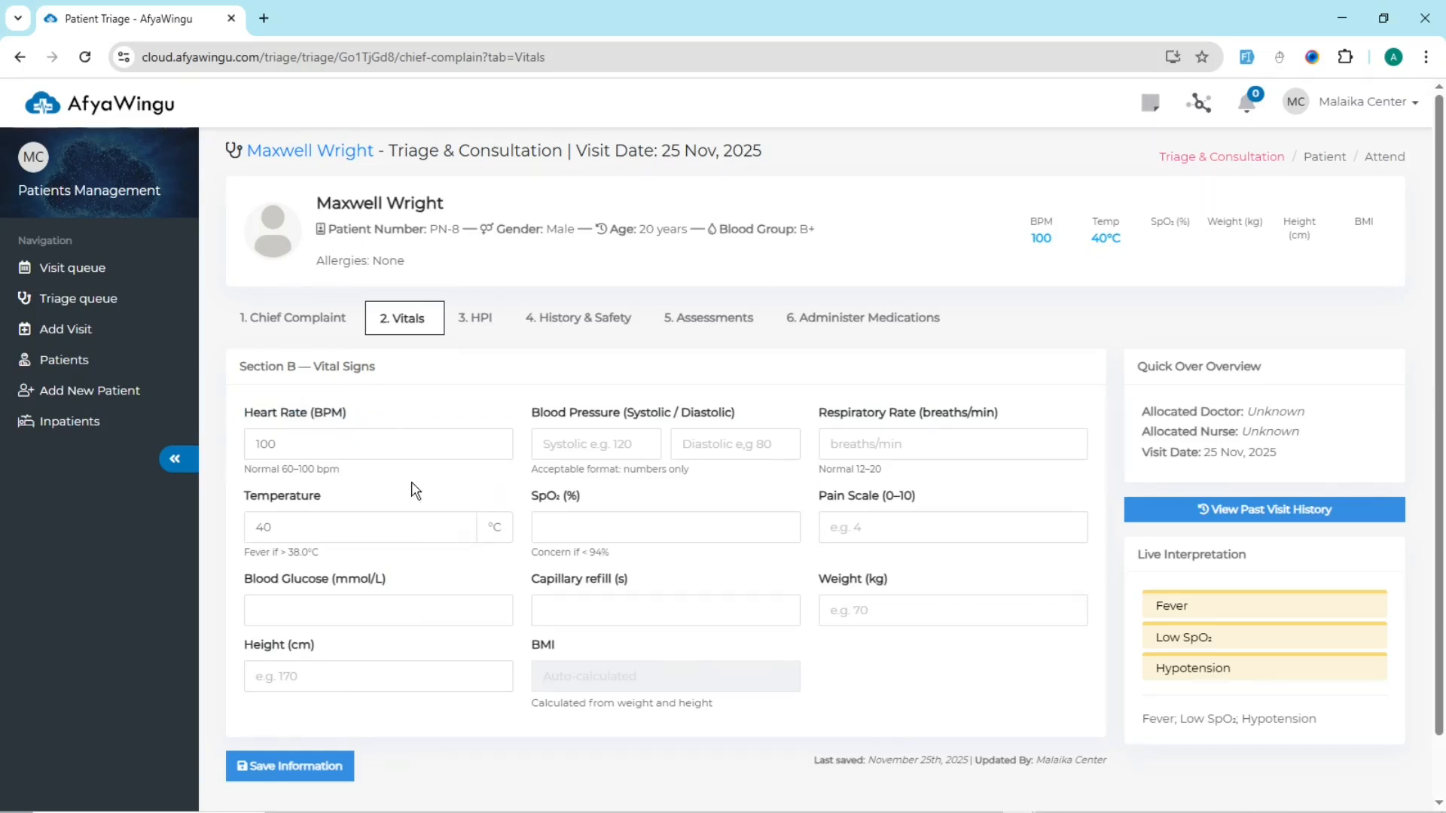
{"action": "left_click_drag", "start_coordinate": [340, 470], "coordinate": [242, 470]}
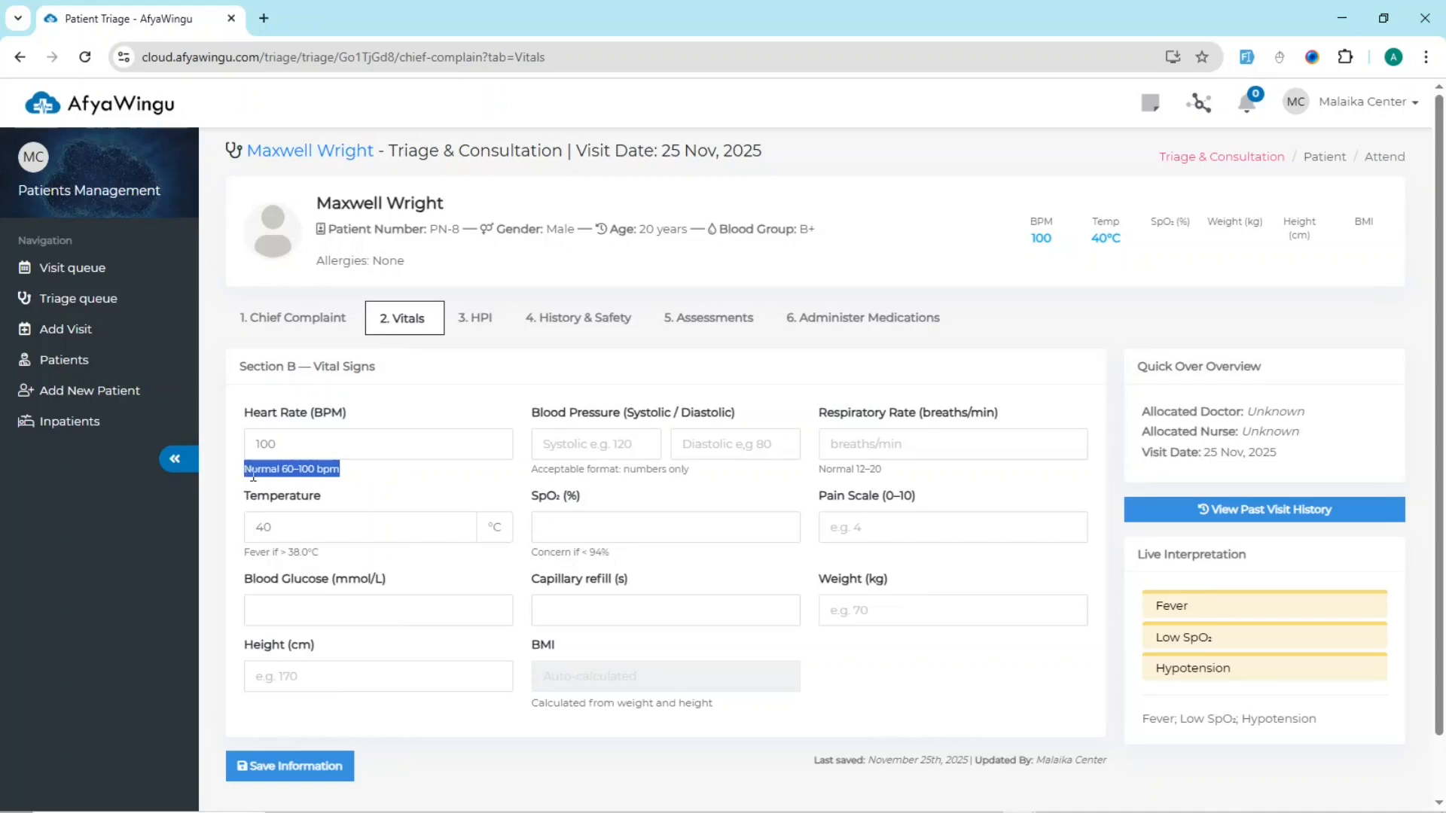
{"action": "left_click", "coordinate": [475, 397]}
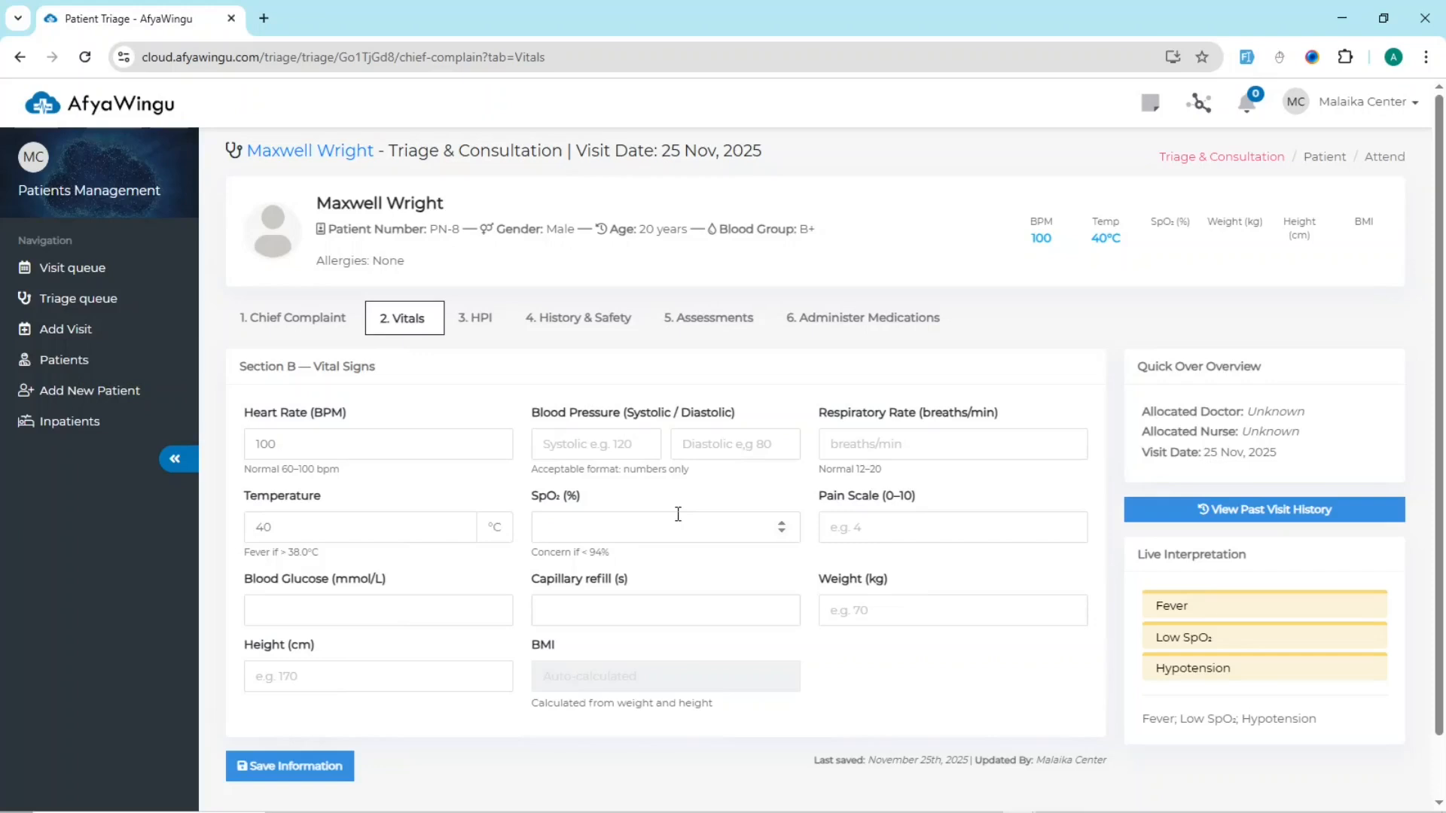
Step: Enter the patient's blood pressure as 120 systolic and 80 diastolic
{"action": "left_click", "coordinate": [604, 455]}
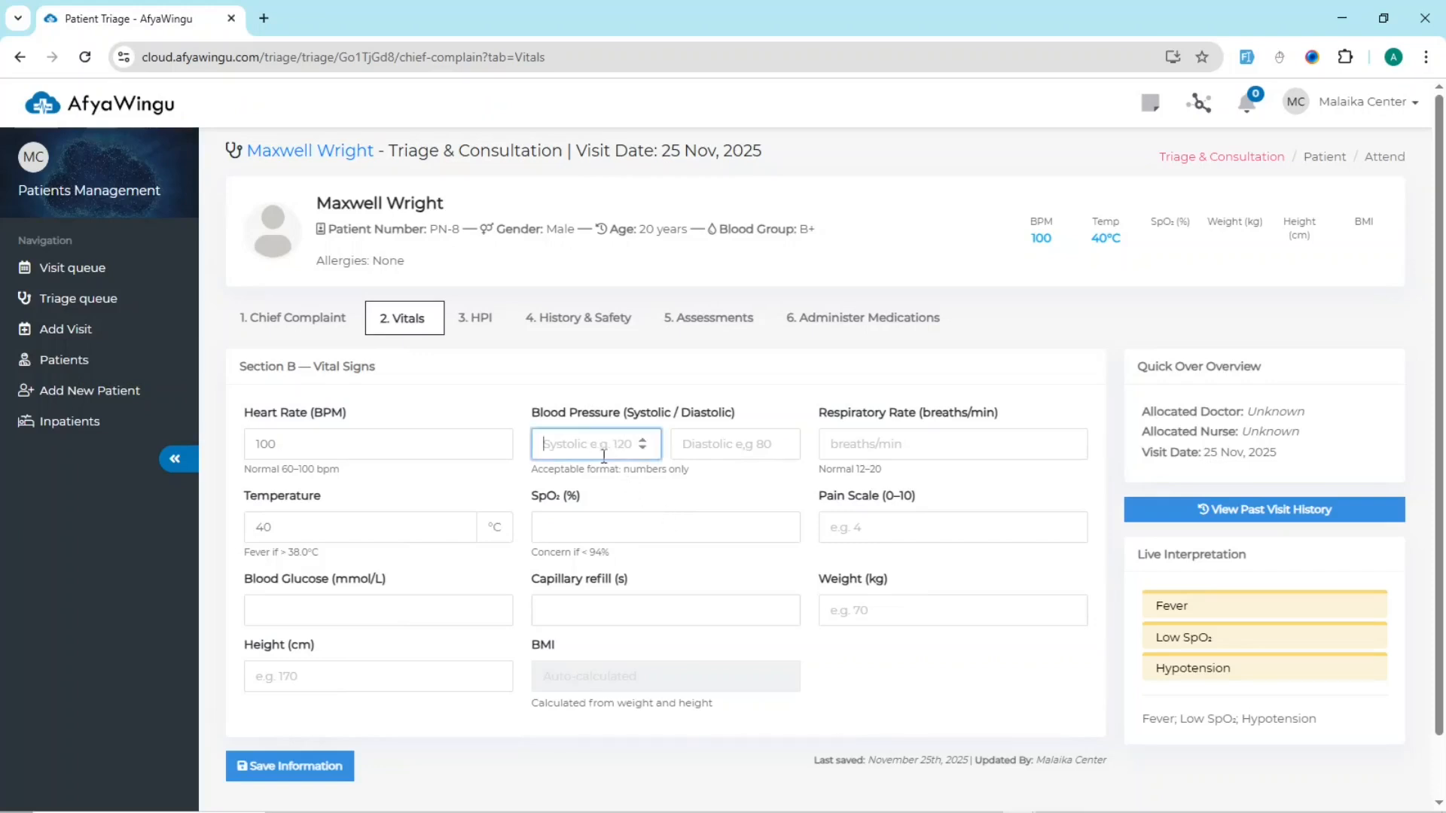
{"action": "type", "text": "120"}
{"action": "left_click", "coordinate": [754, 448]}
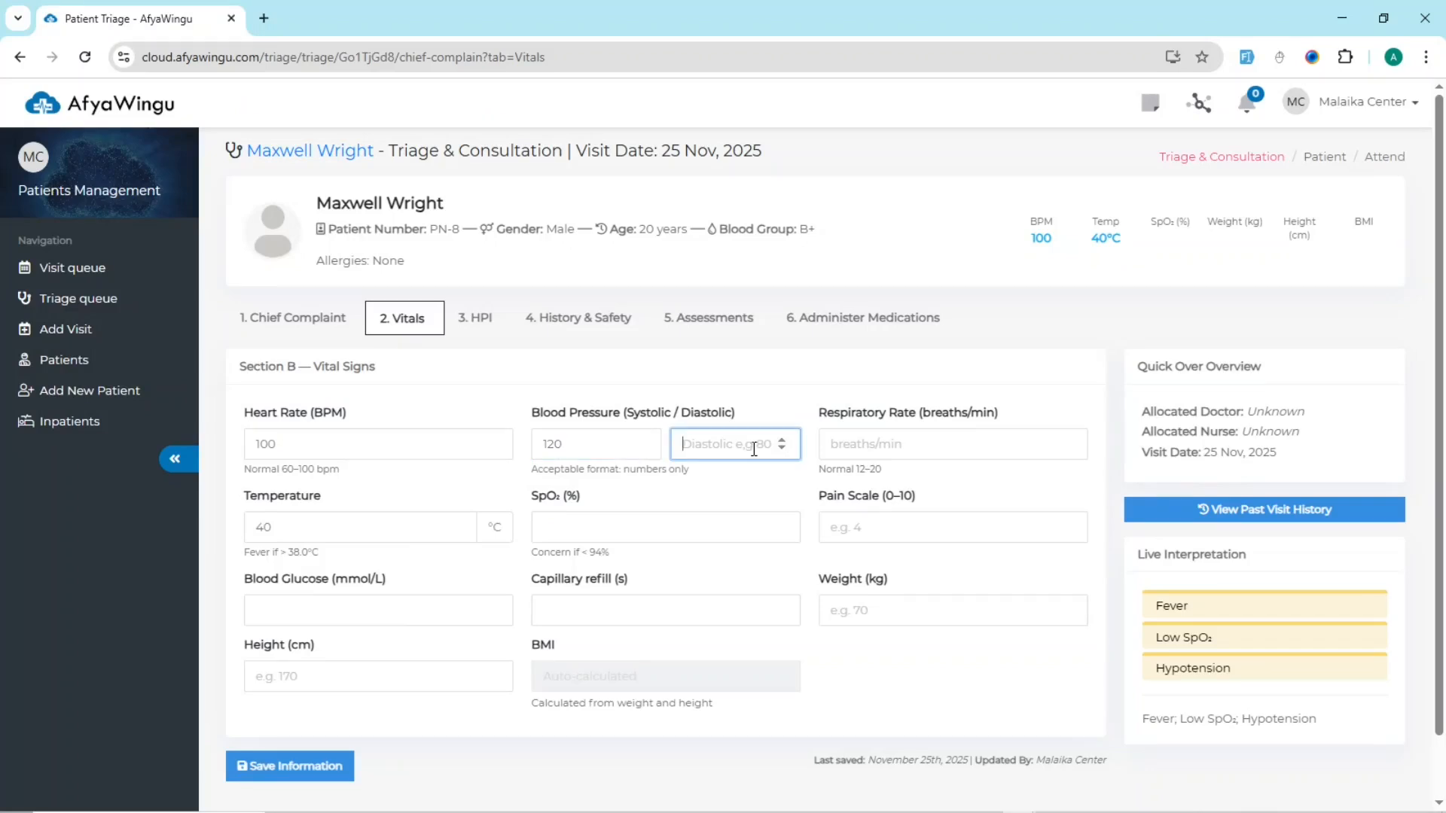
{"action": "type", "text": "80"}
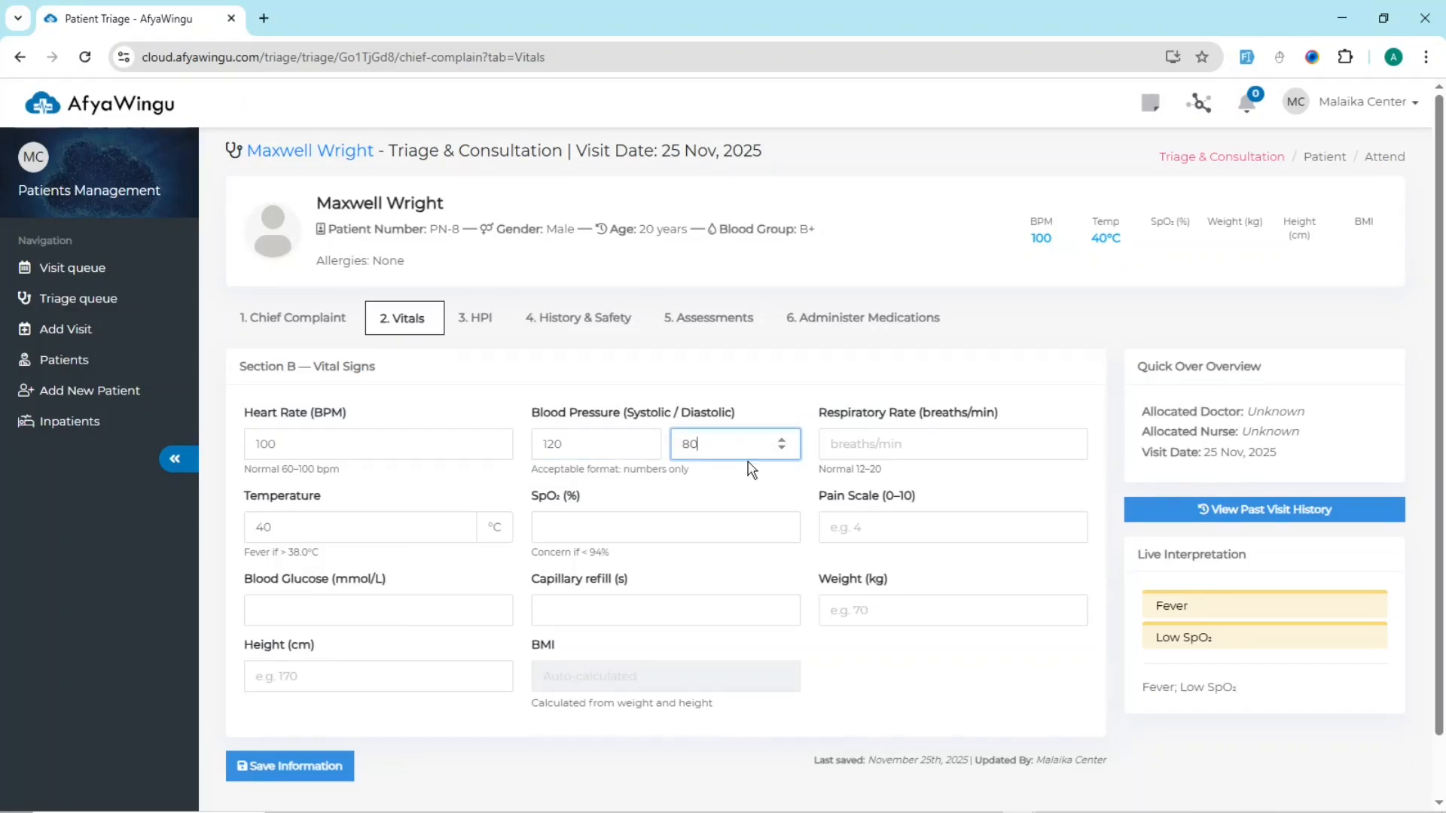
Step: Try a systolic blood pressure of 150 to see its effect on the live interpretation
{"action": "left_click", "coordinate": [585, 449]}
{"action": "left_click_drag", "start_coordinate": [584, 449], "coordinate": [537, 446]}
{"action": "type", "text": "1"}
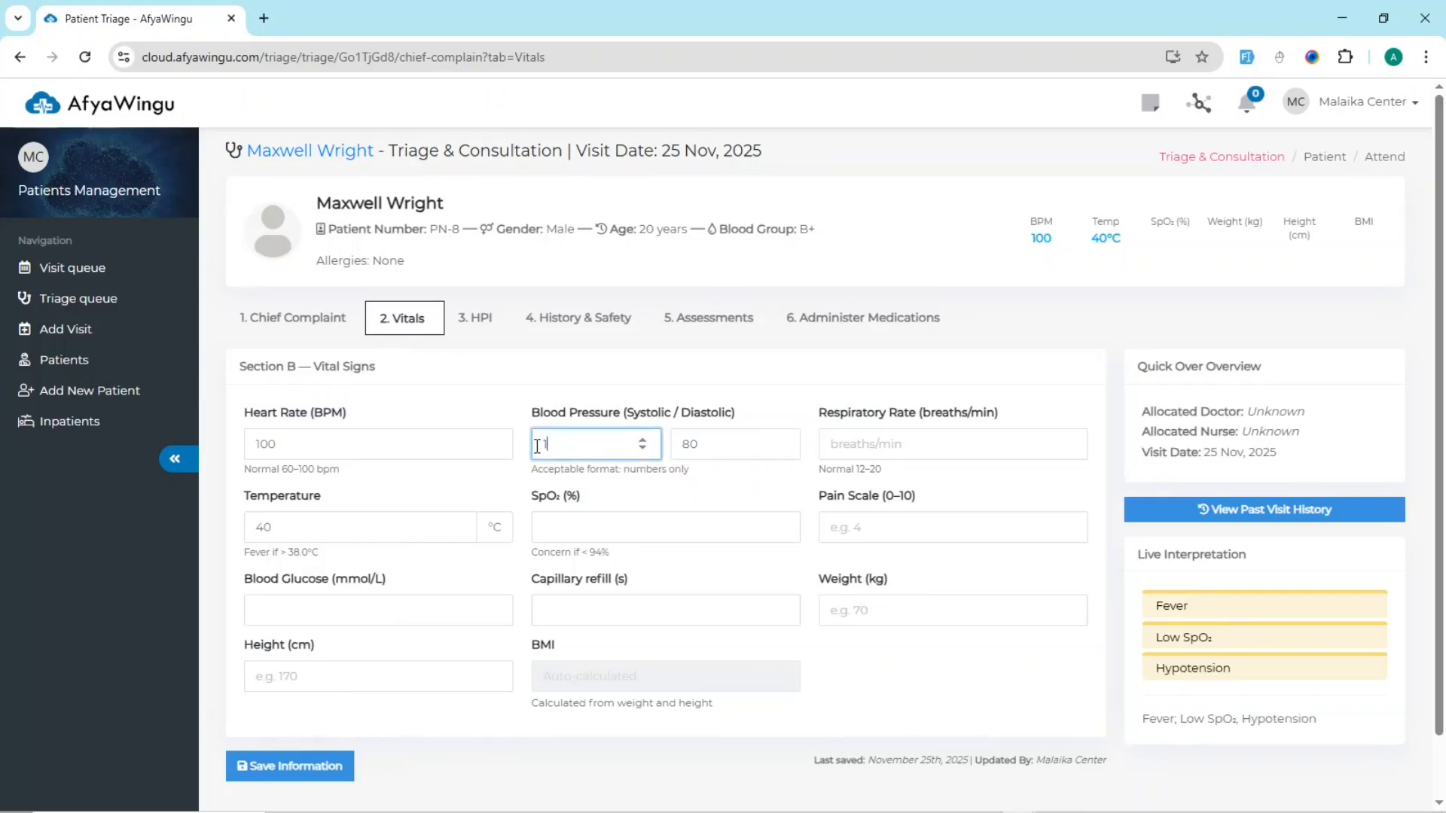
{"action": "type", "text": "50"}
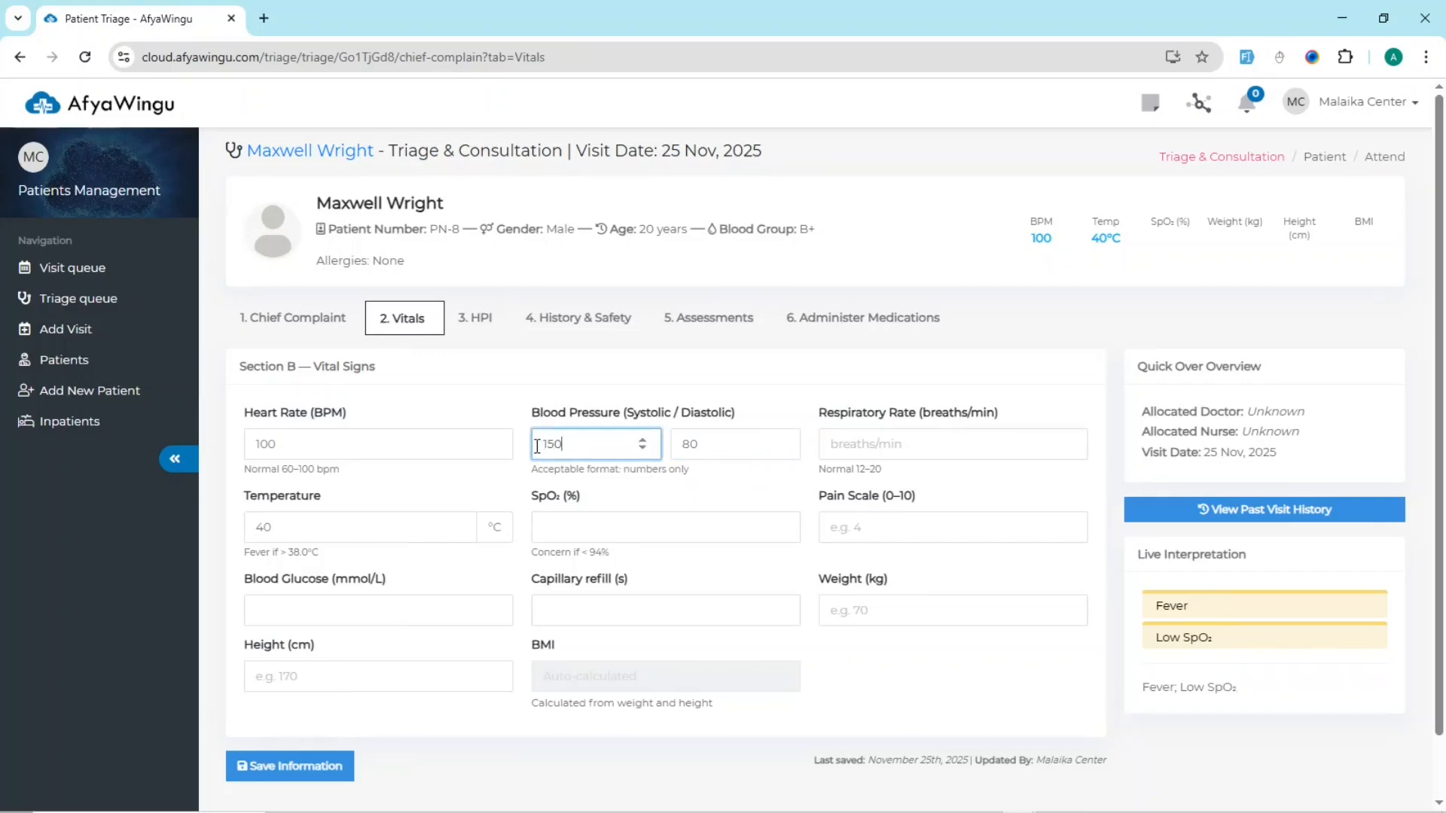
Step: Try a systolic blood pressure of 80 and check the hypotension entry in the live interpretation
{"action": "key", "text": "BackSpace"}
{"action": "key", "text": "BackSpace"}
{"action": "key", "text": "BackSpace"}
{"action": "type", "text": "80"}
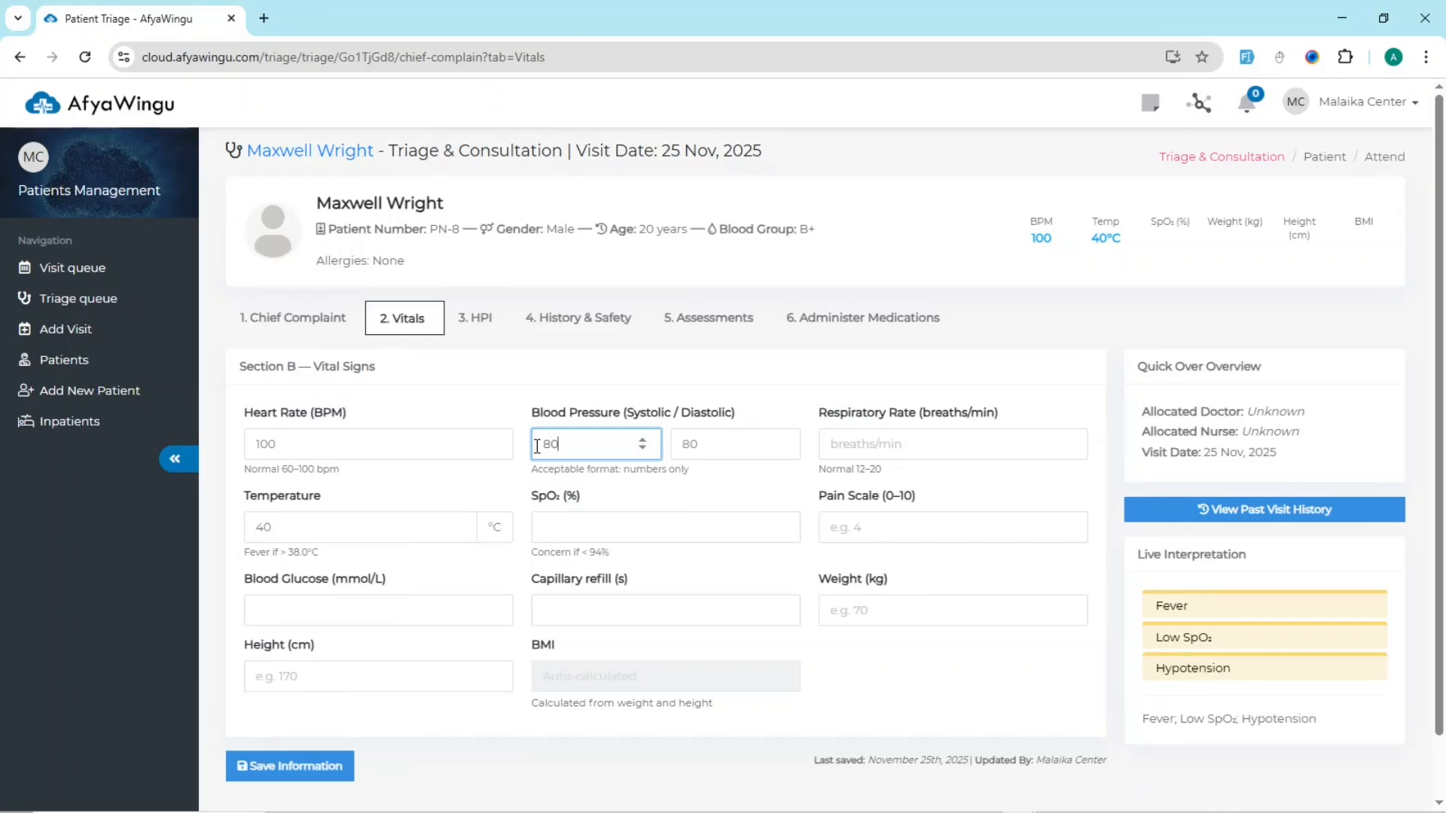
{"action": "left_click_drag", "start_coordinate": [1249, 669], "coordinate": [1203, 668]}
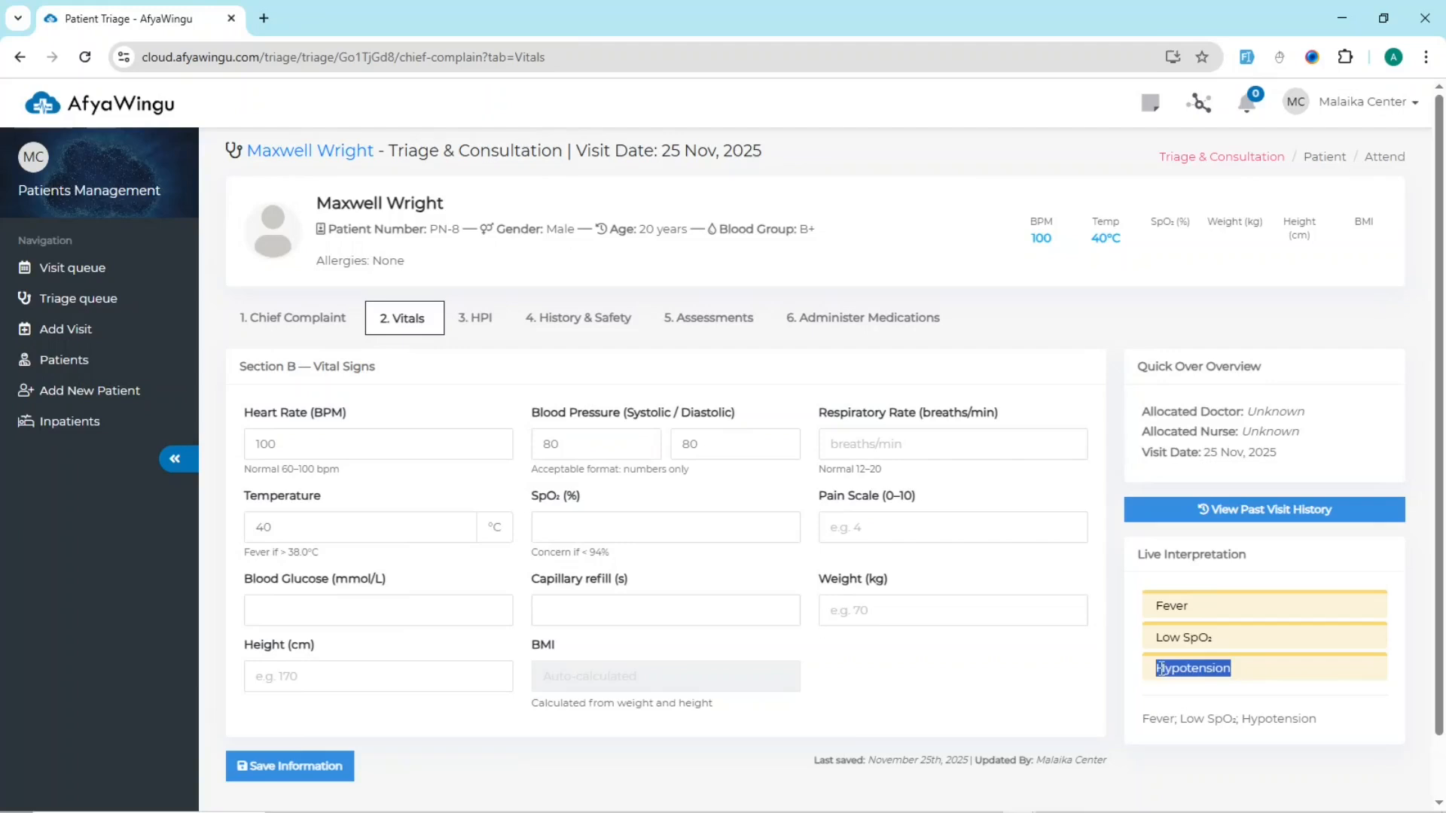
Step: Set the systolic blood pressure back to 120 and the respiratory rate to 18 breaths/min
{"action": "left_click", "coordinate": [614, 451]}
{"action": "key", "text": "BackSpace"}
{"action": "key", "text": "BackSpace"}
{"action": "type", "text": "120"}
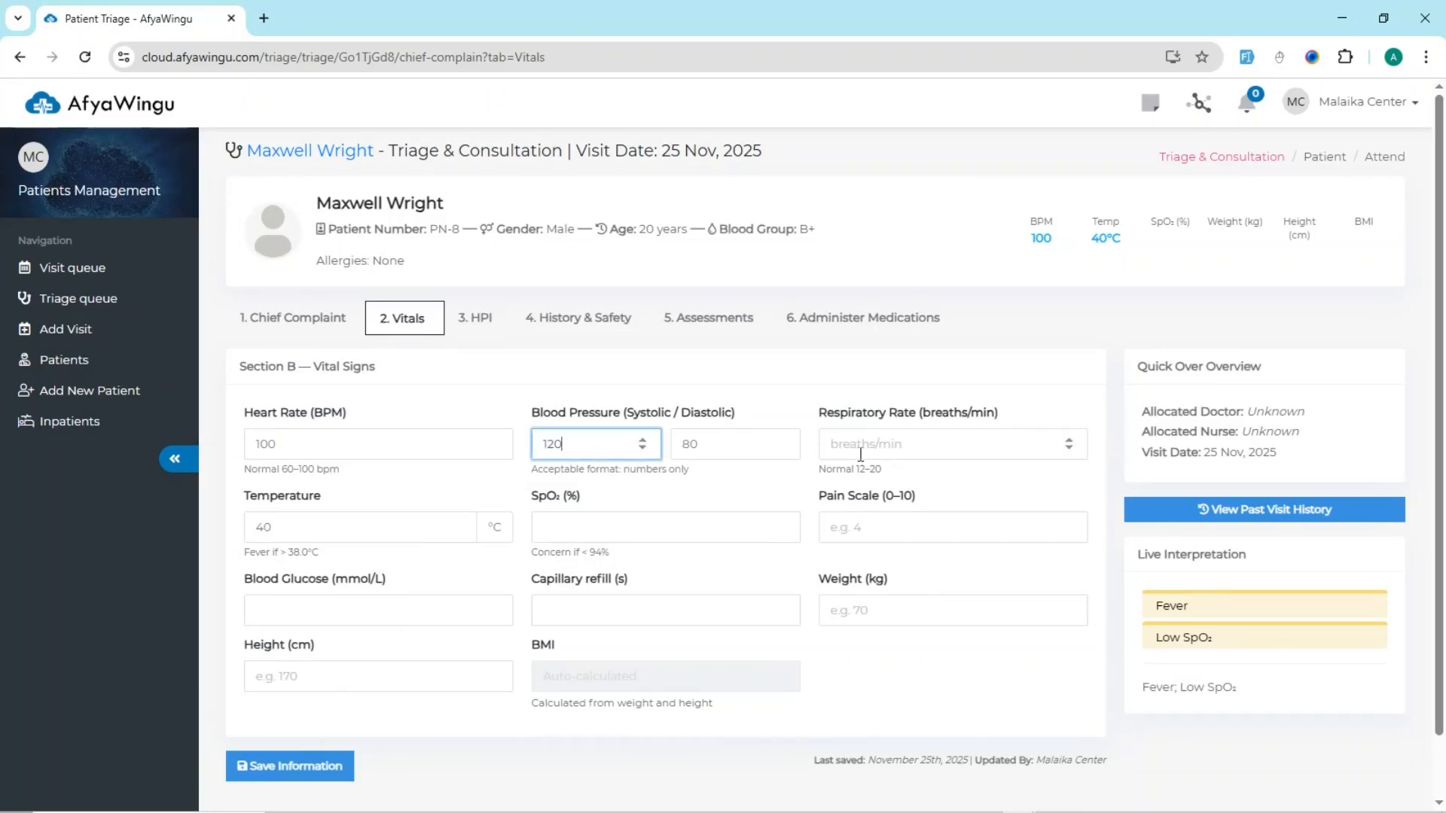
{"action": "left_click", "coordinate": [907, 444]}
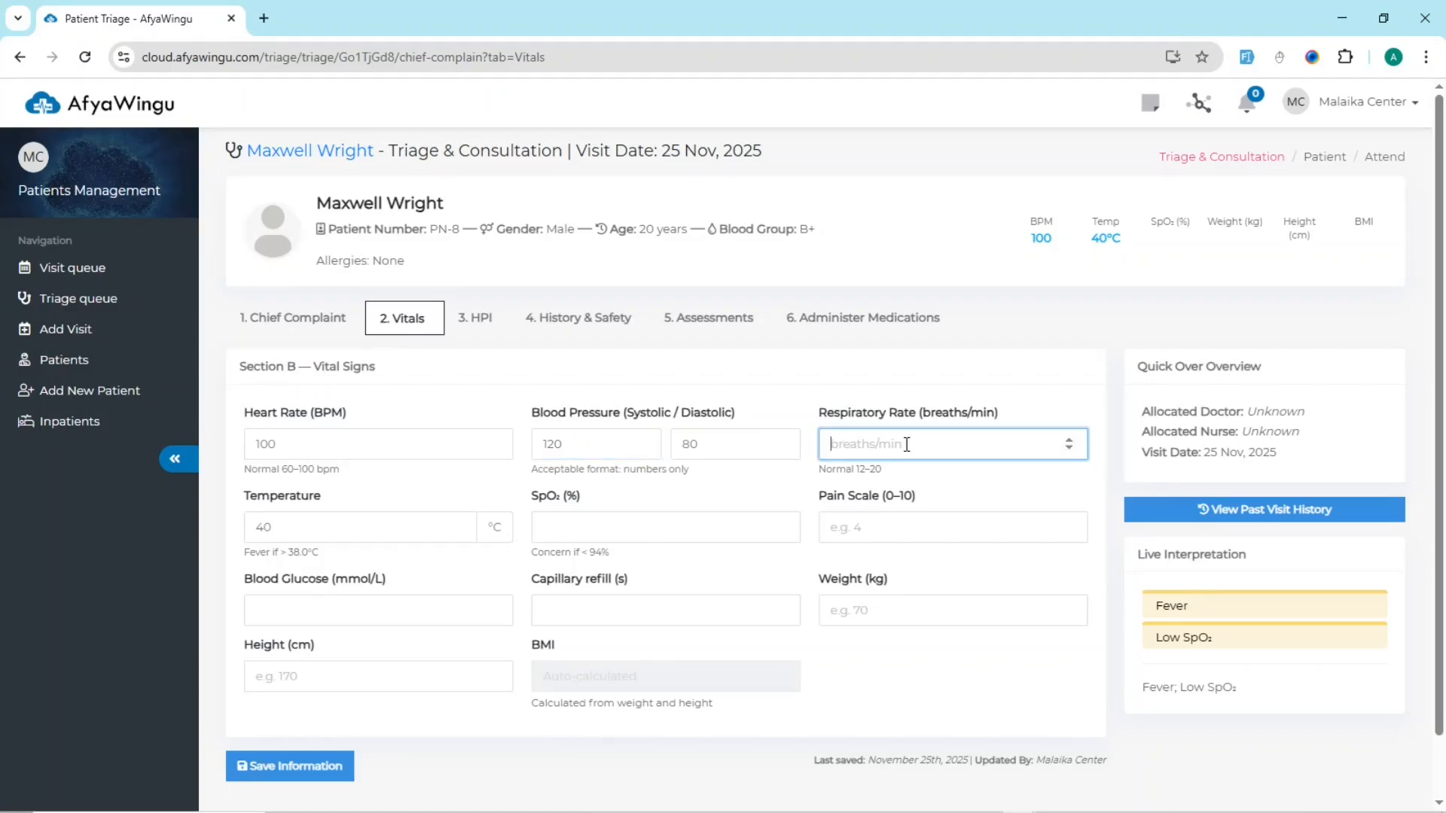
{"action": "type", "text": "18"}
Step: Try a temperature of 36 °C and restore 40 °C, comparing the fever indication in the live interpretation
{"action": "double_click", "coordinate": [300, 500]}
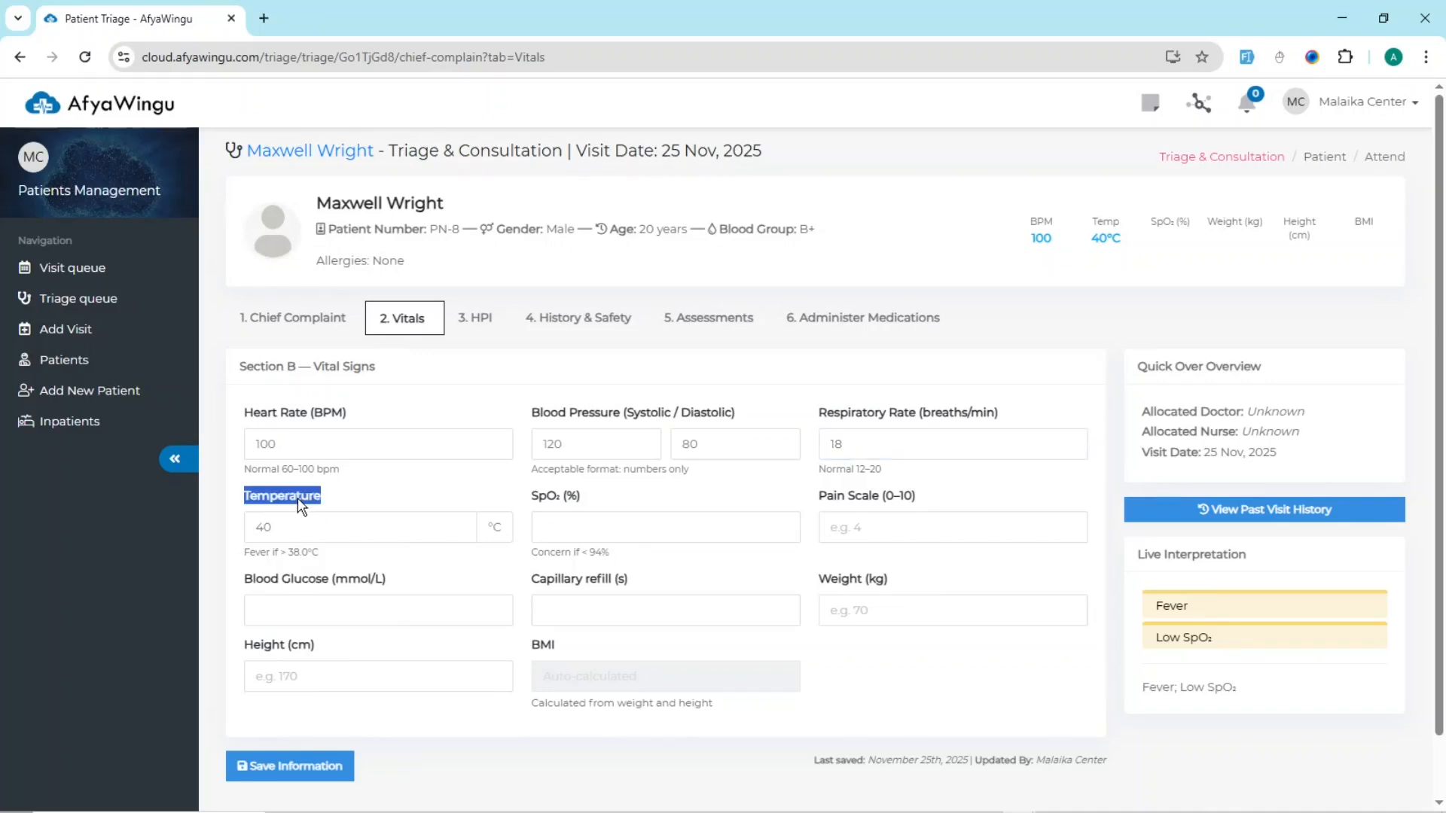
{"action": "left_click", "coordinate": [303, 518]}
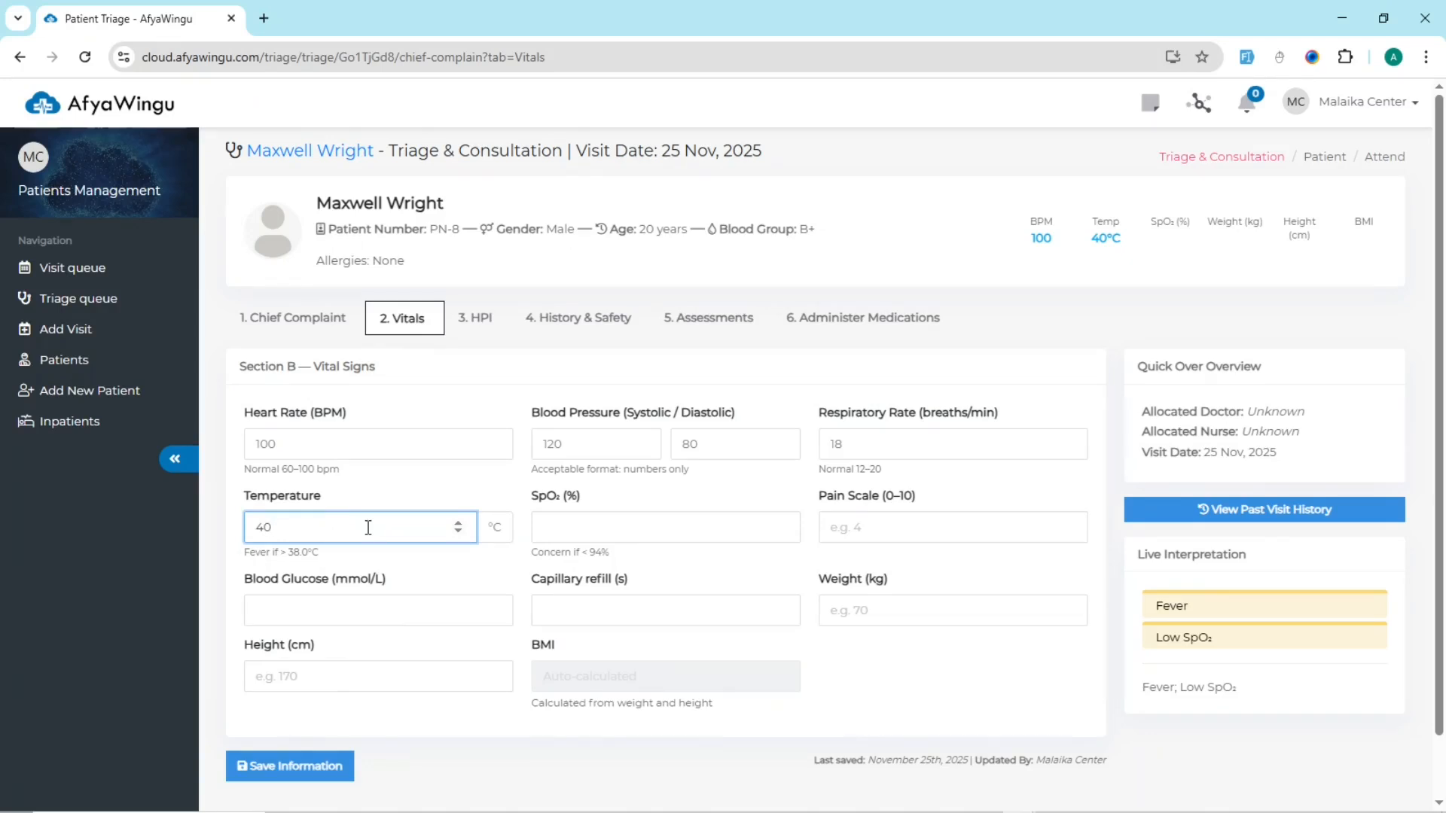
{"action": "key", "text": "BackSpace"}
{"action": "key", "text": "BackSpace"}
{"action": "type", "text": "36"}
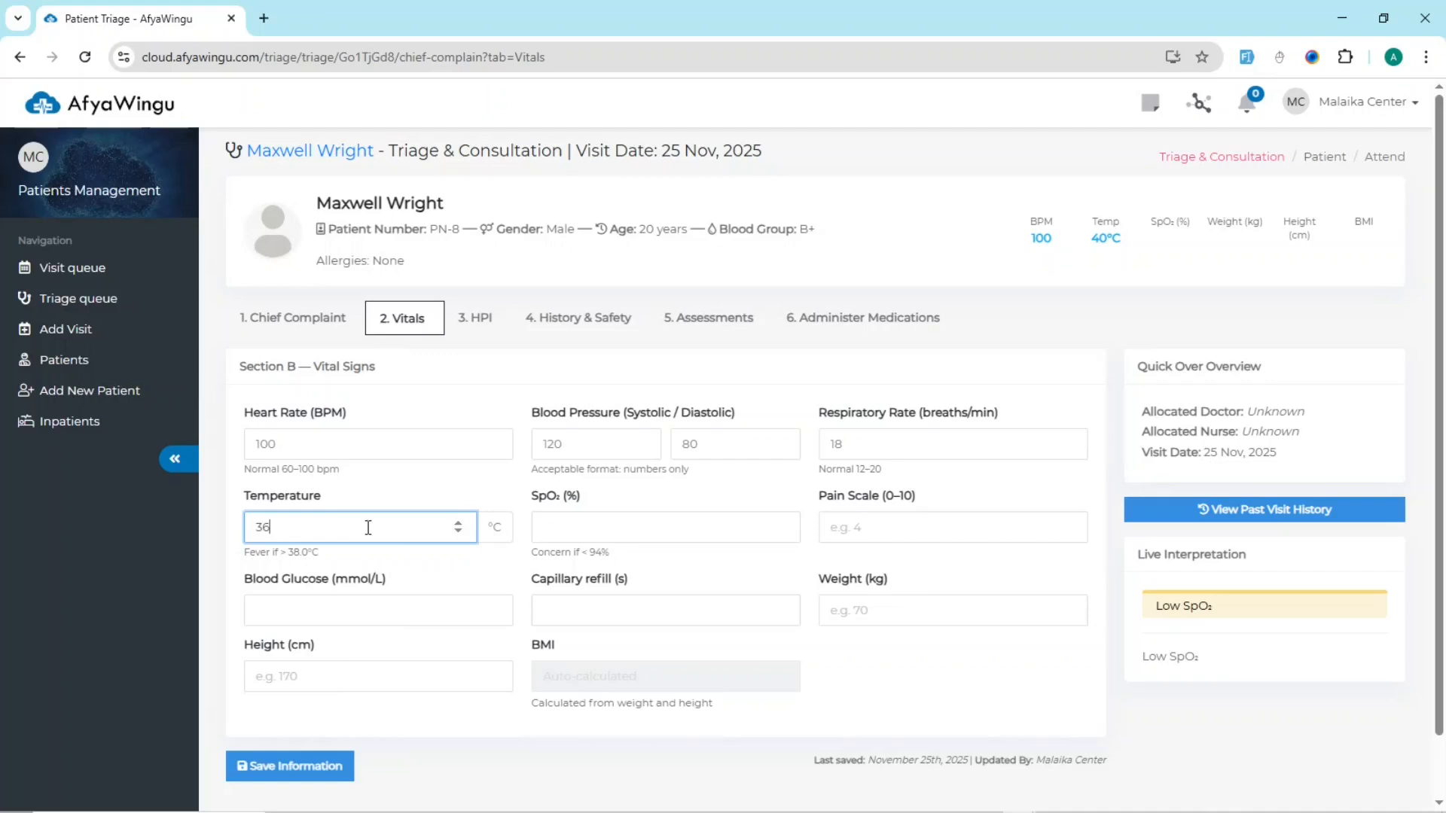
{"action": "key", "text": "BackSpace"}
{"action": "key", "text": "BackSpace"}
{"action": "type", "text": "40"}
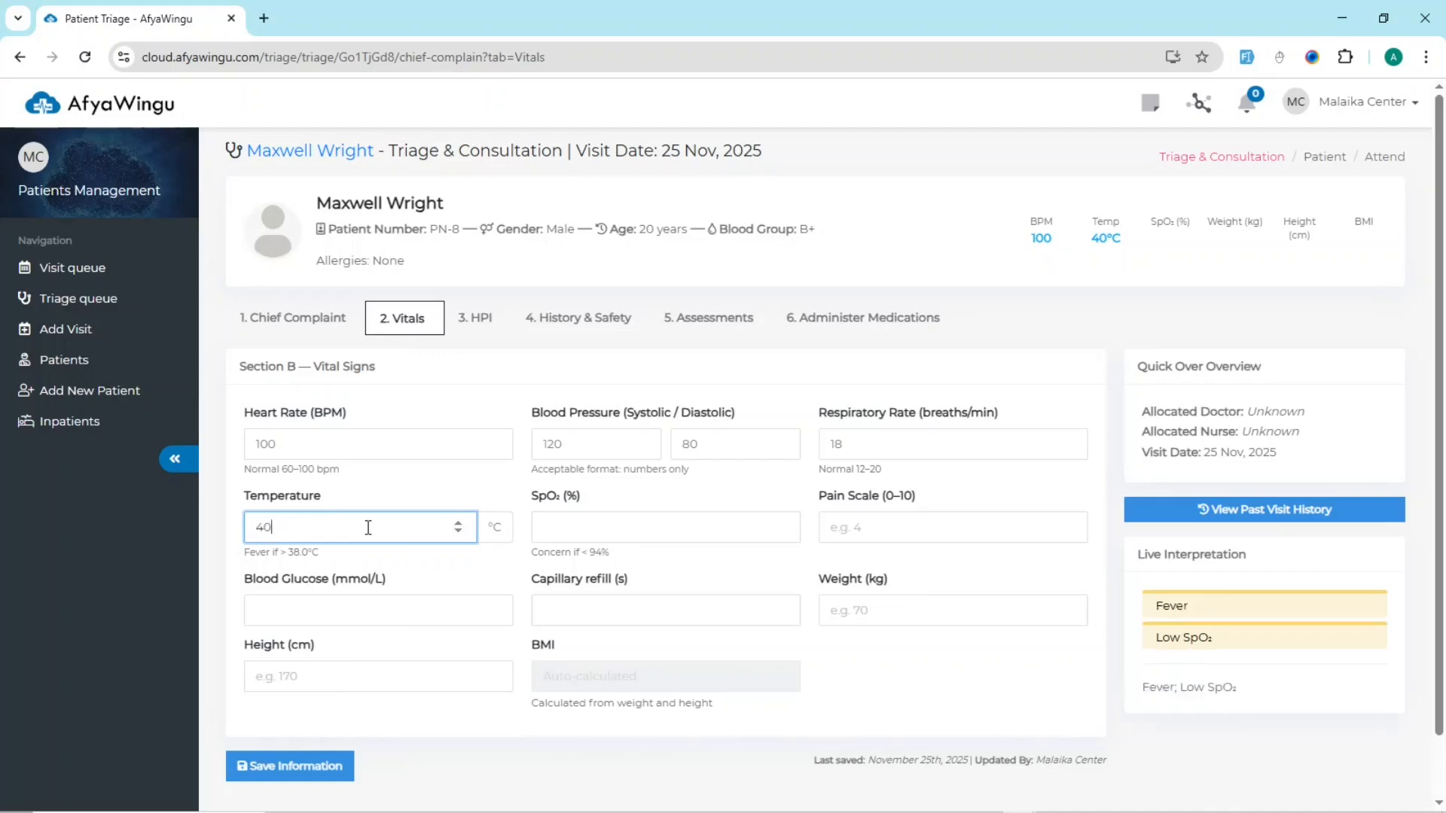
{"action": "left_click_drag", "start_coordinate": [1199, 608], "coordinate": [1164, 621]}
{"action": "left_click", "coordinate": [1289, 691]}
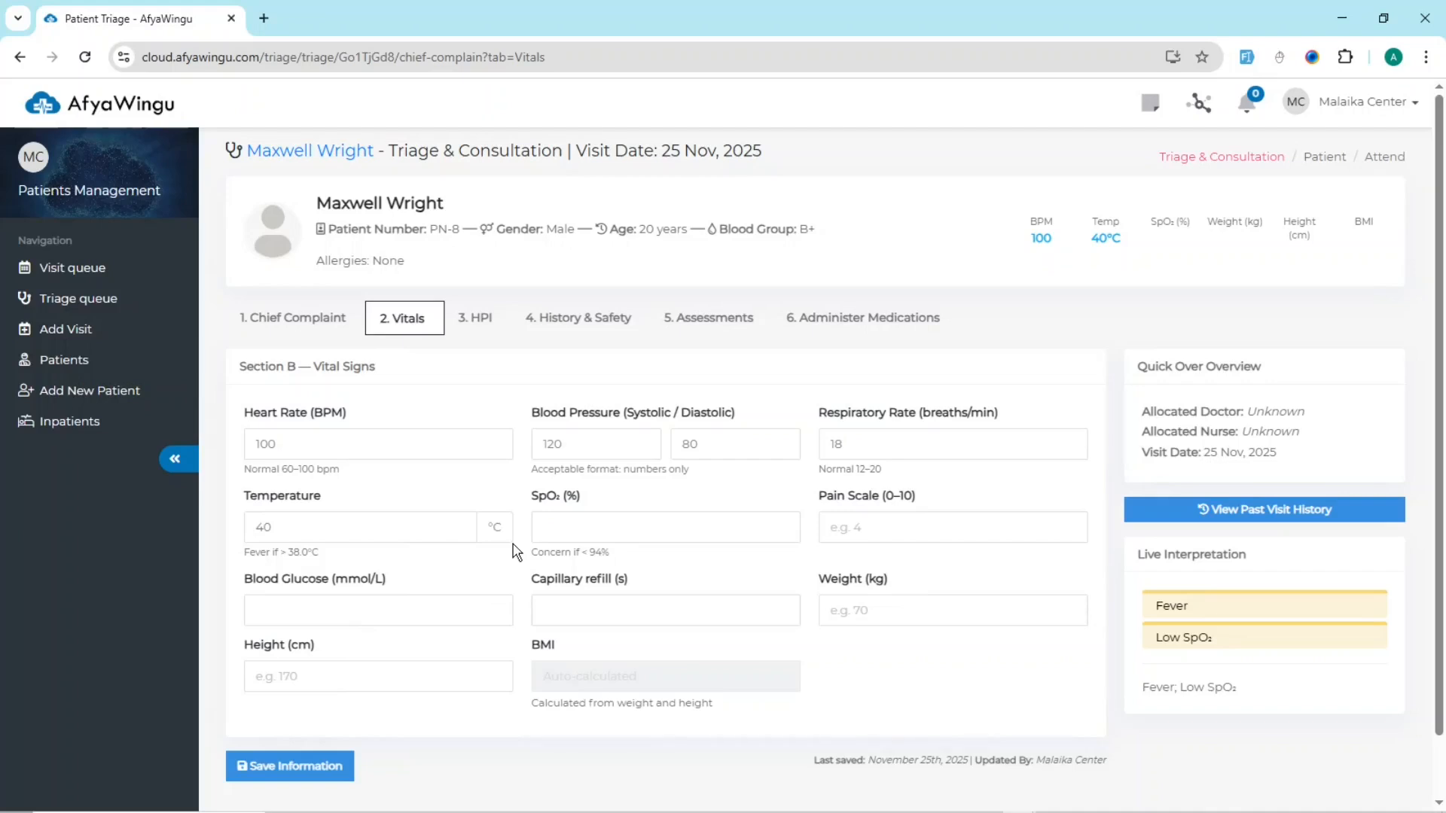
Step: Enter an SpO₂ of 110 % and a pain scale score of 3
{"action": "left_click", "coordinate": [593, 525]}
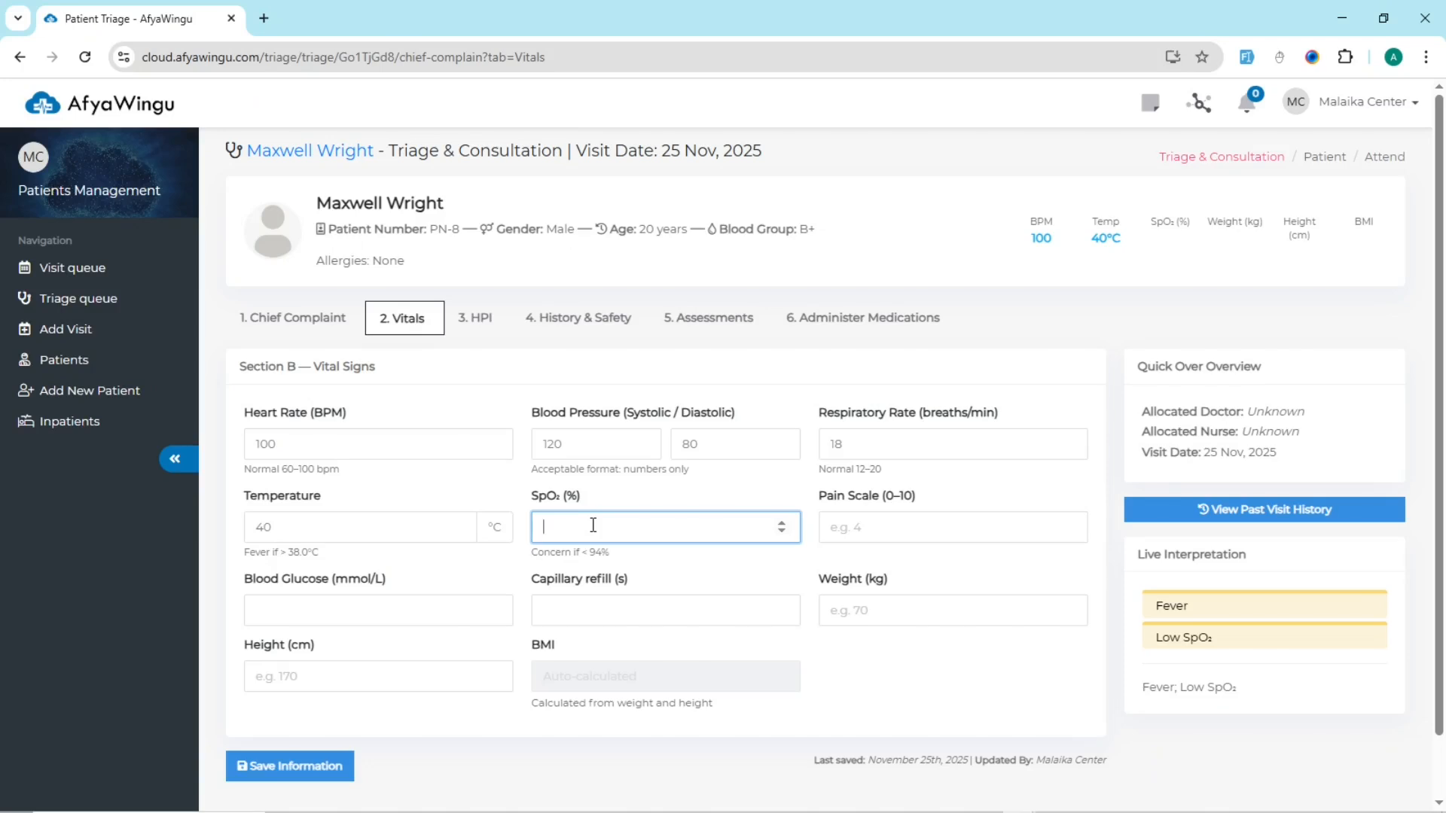
{"action": "type", "text": "110"}
{"action": "left_click", "coordinate": [670, 566]}
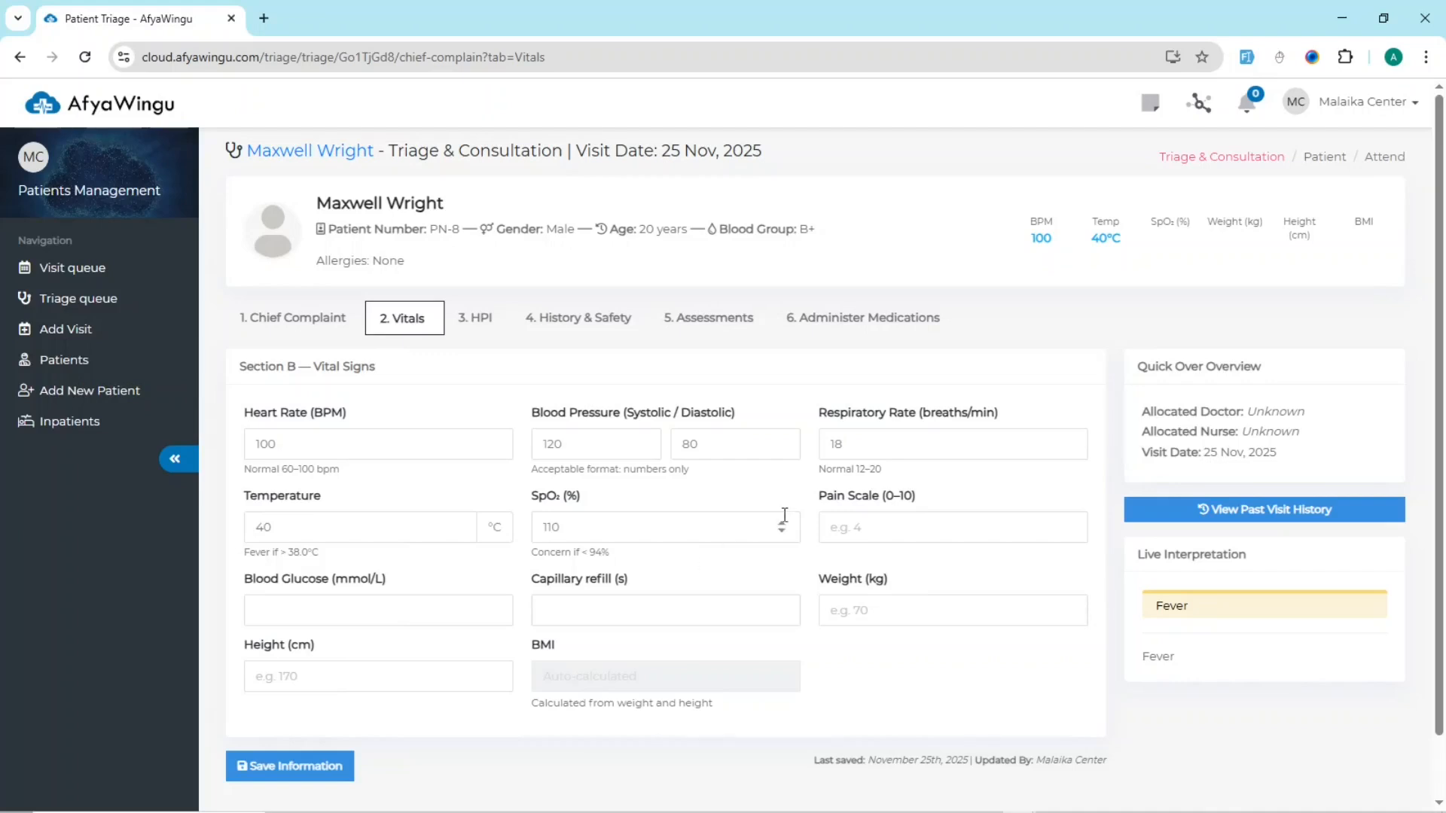
{"action": "left_click_drag", "start_coordinate": [819, 495], "coordinate": [931, 495]}
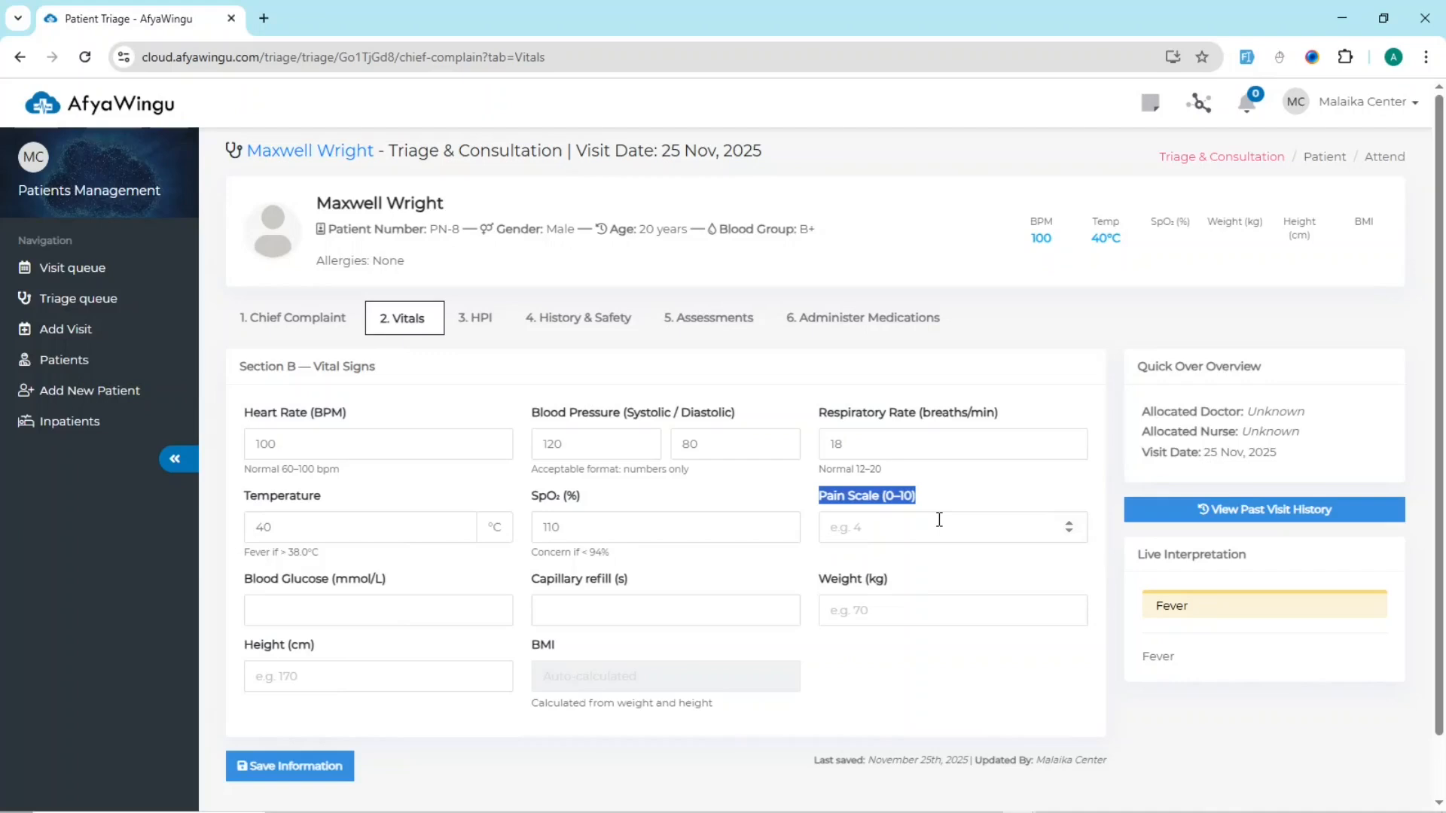
{"action": "left_click", "coordinate": [927, 529]}
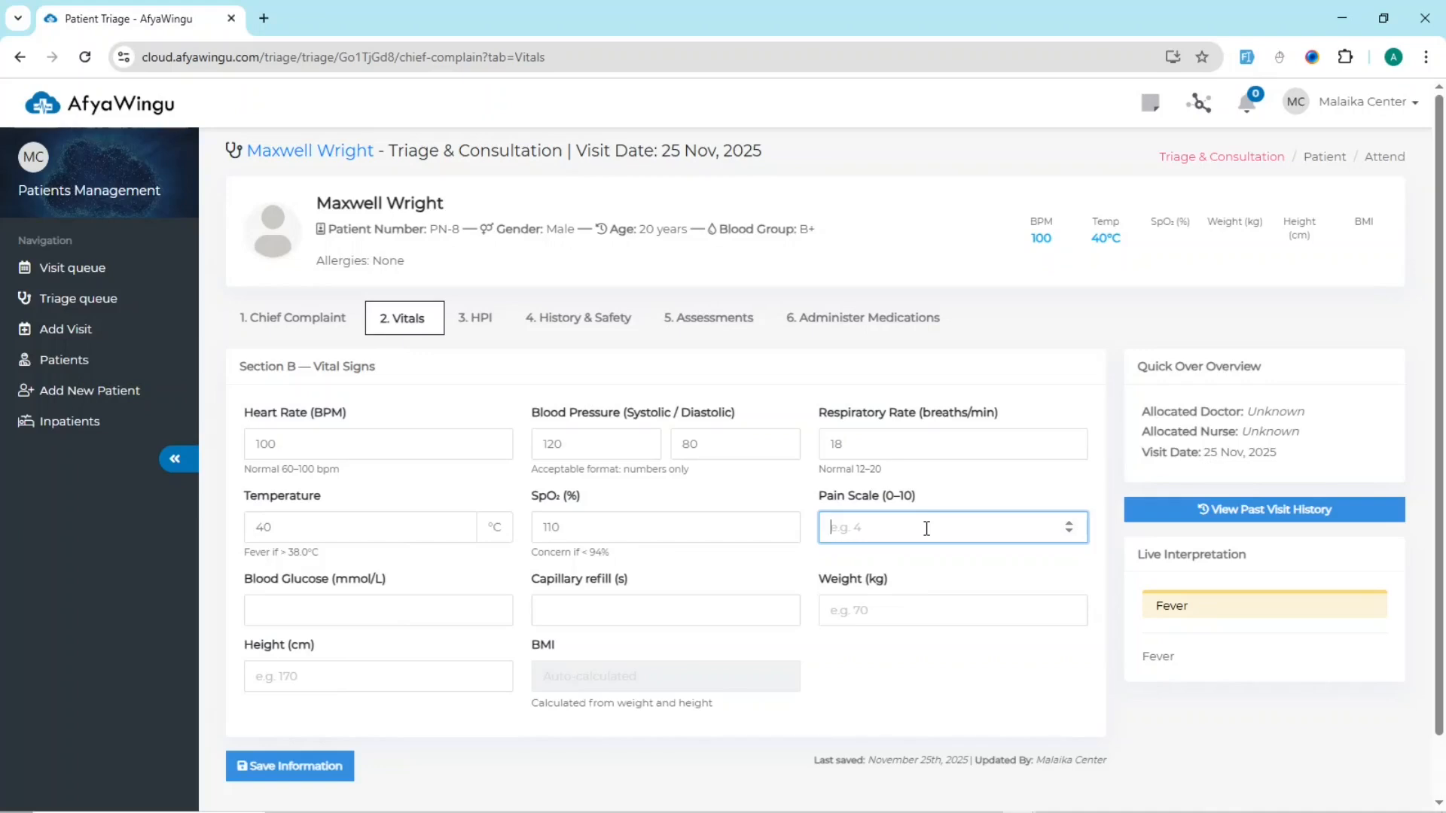
{"action": "type", "text": "3"}
Step: Enter a blood glucose of 6.8 mmol/L and a capillary refill of 3 seconds
{"action": "left_click", "coordinate": [406, 612]}
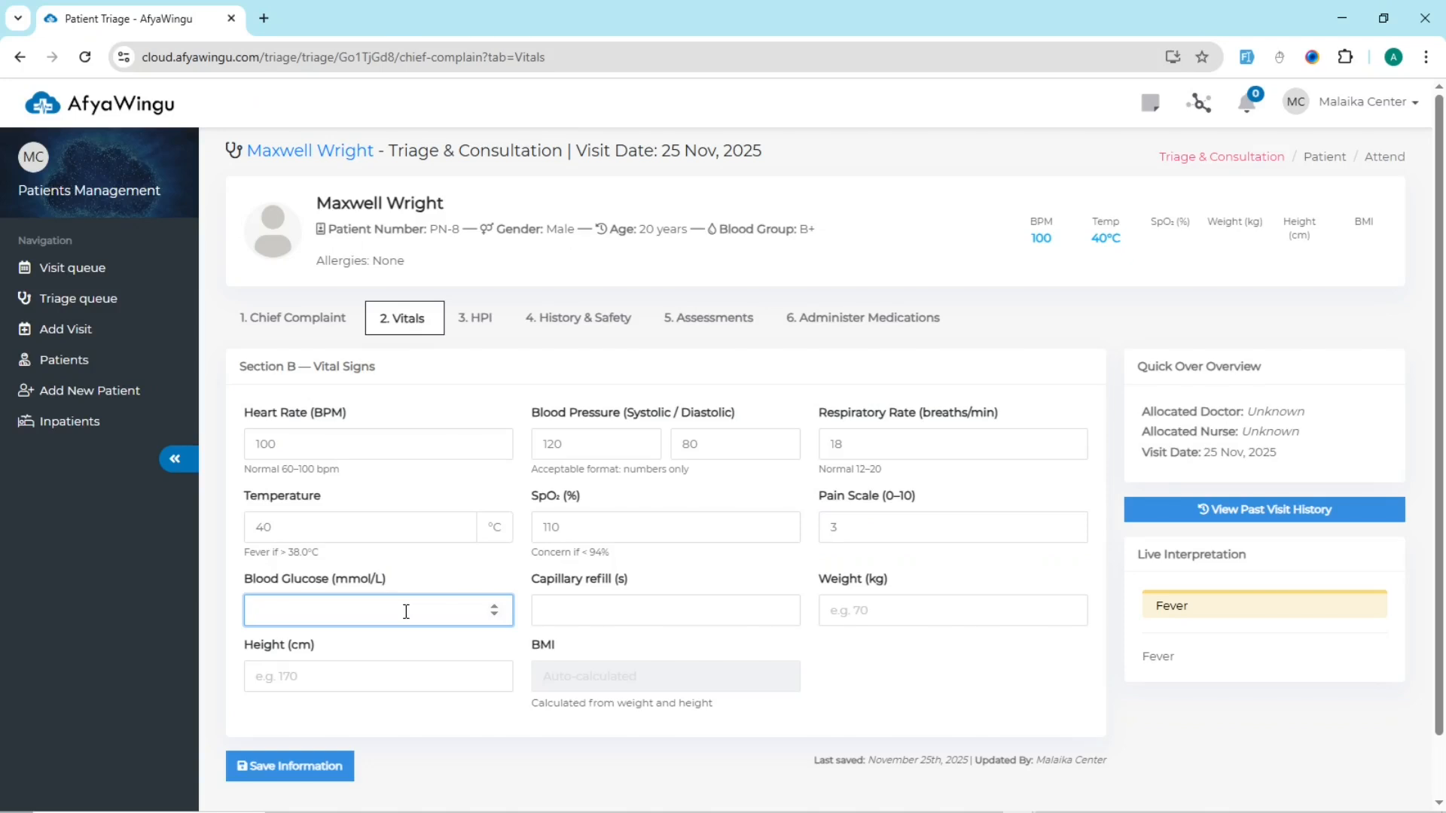
{"action": "type", "text": "6.8"}
{"action": "left_click", "coordinate": [559, 610]}
{"action": "type", "text": "3"}
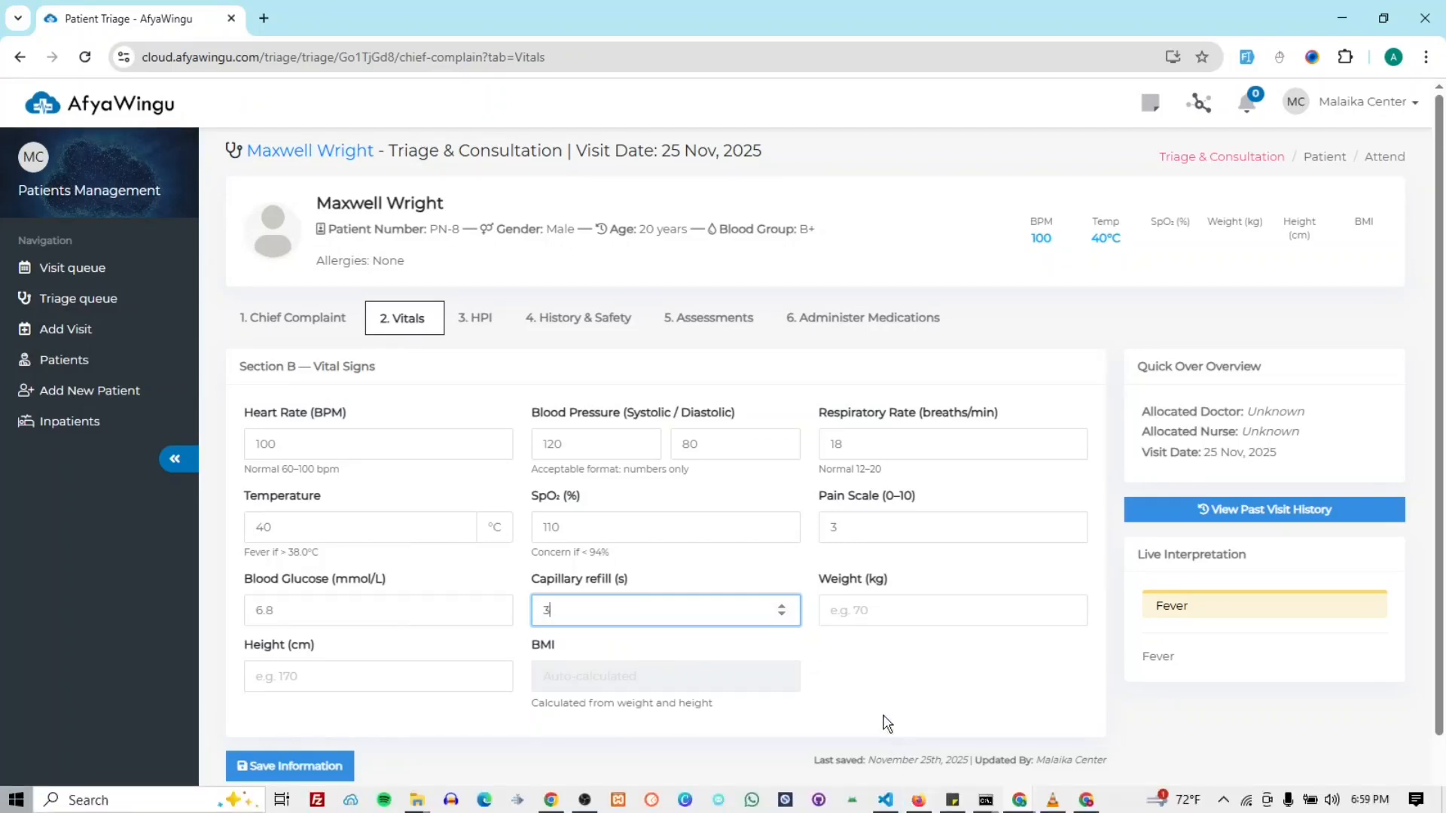
Step: Enter a weight of 69 kg and a height of 170 cm, and check the automatically calculated BMI
{"action": "left_click", "coordinate": [871, 605]}
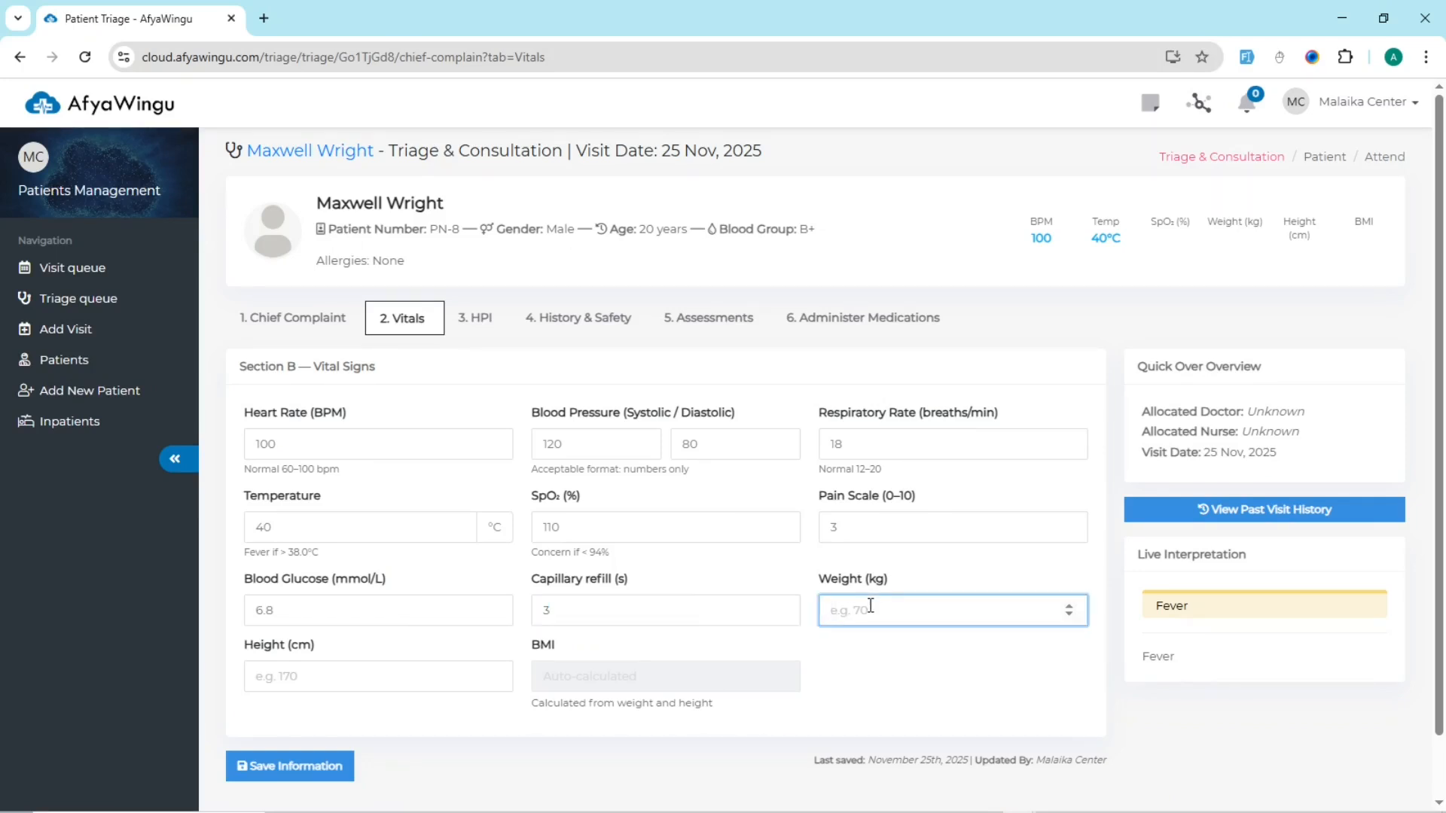
{"action": "type", "text": "69"}
{"action": "left_click", "coordinate": [433, 681]}
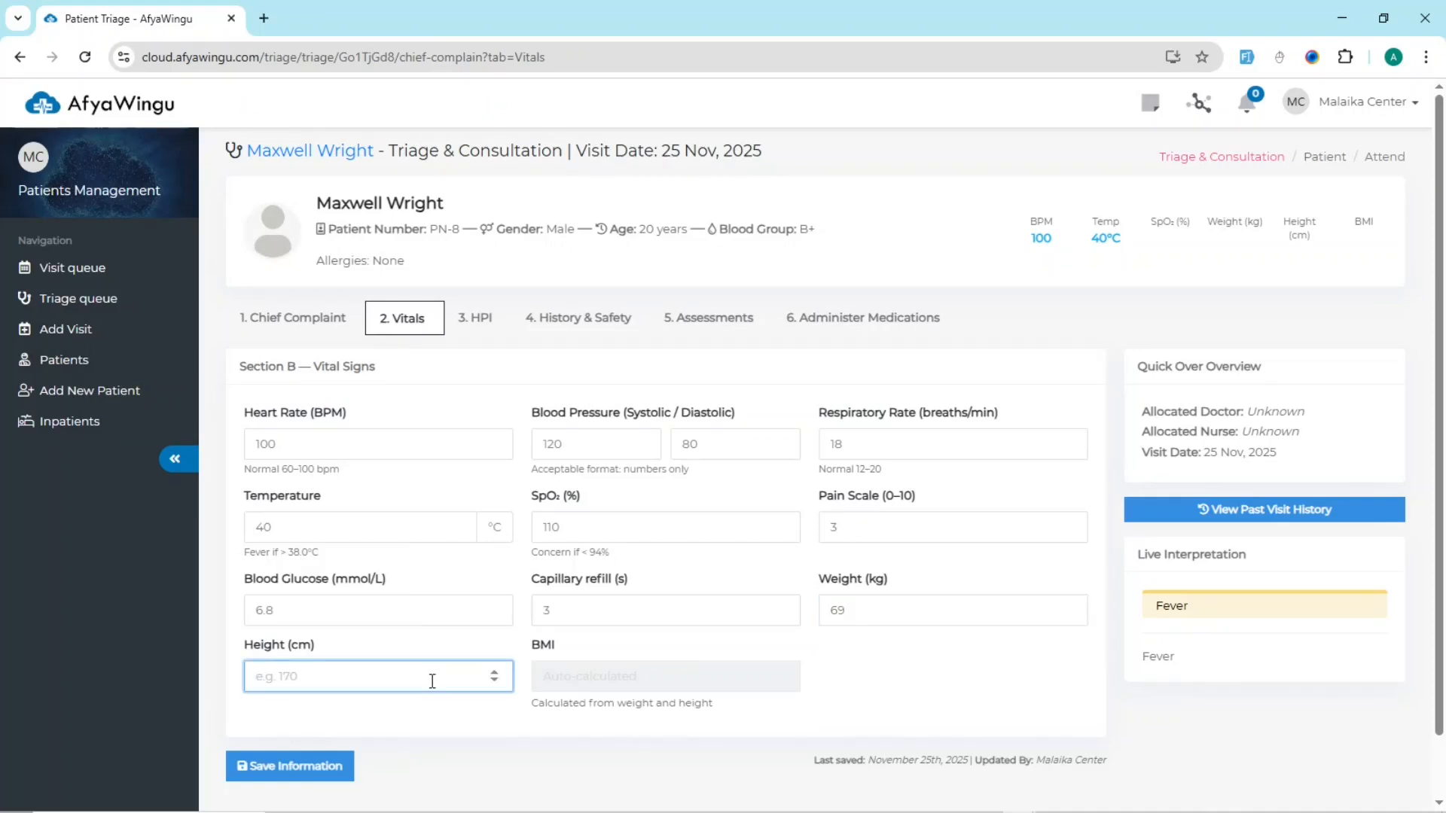
{"action": "type", "text": "170"}
{"action": "left_click", "coordinate": [540, 652]}
{"action": "double_click", "coordinate": [539, 652]}
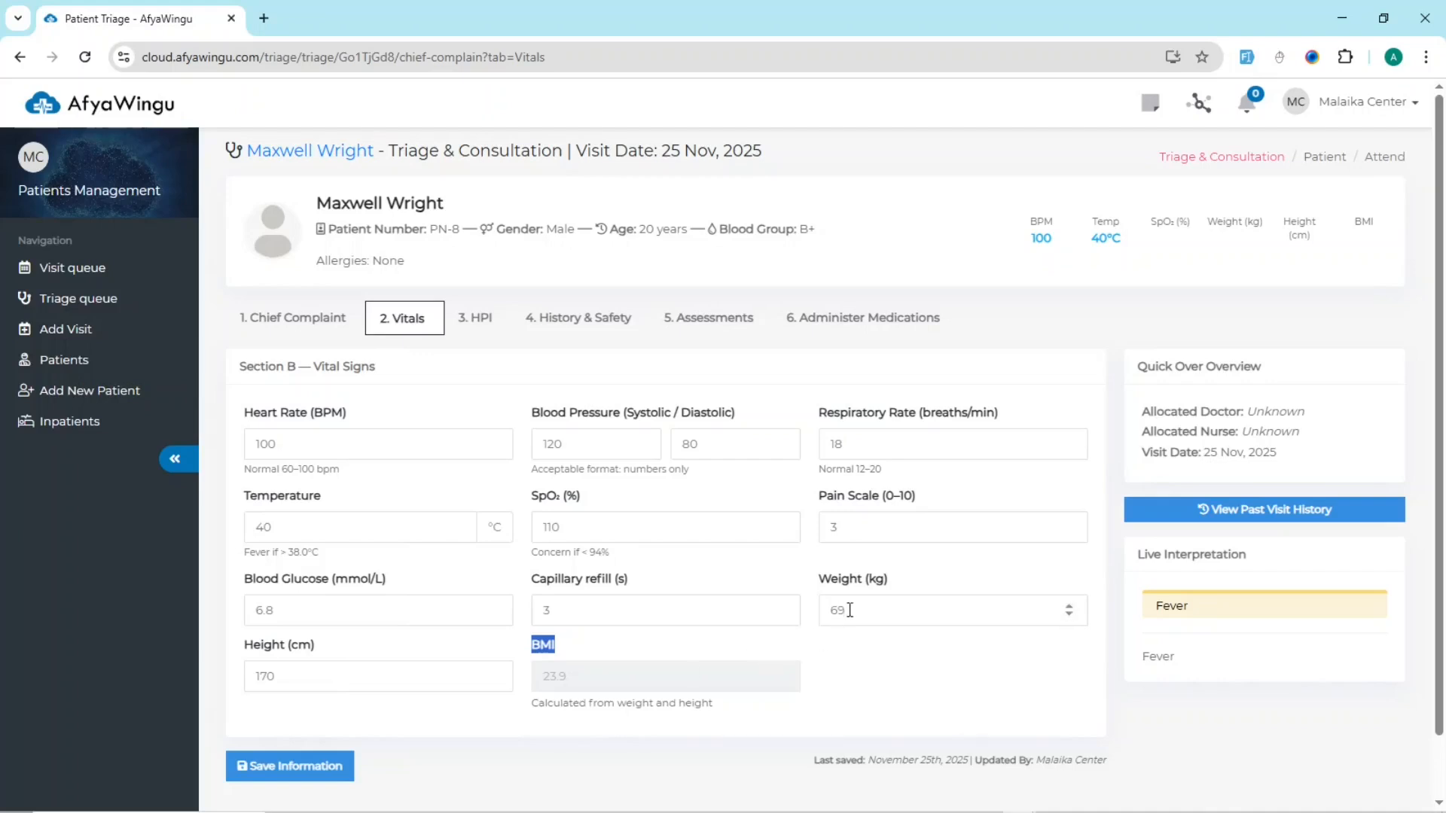
Step: Change the patient's weight to 70 kg so that the BMI recalculates
{"action": "left_click_drag", "start_coordinate": [850, 610], "coordinate": [819, 623]}
{"action": "type", "text": "70"}
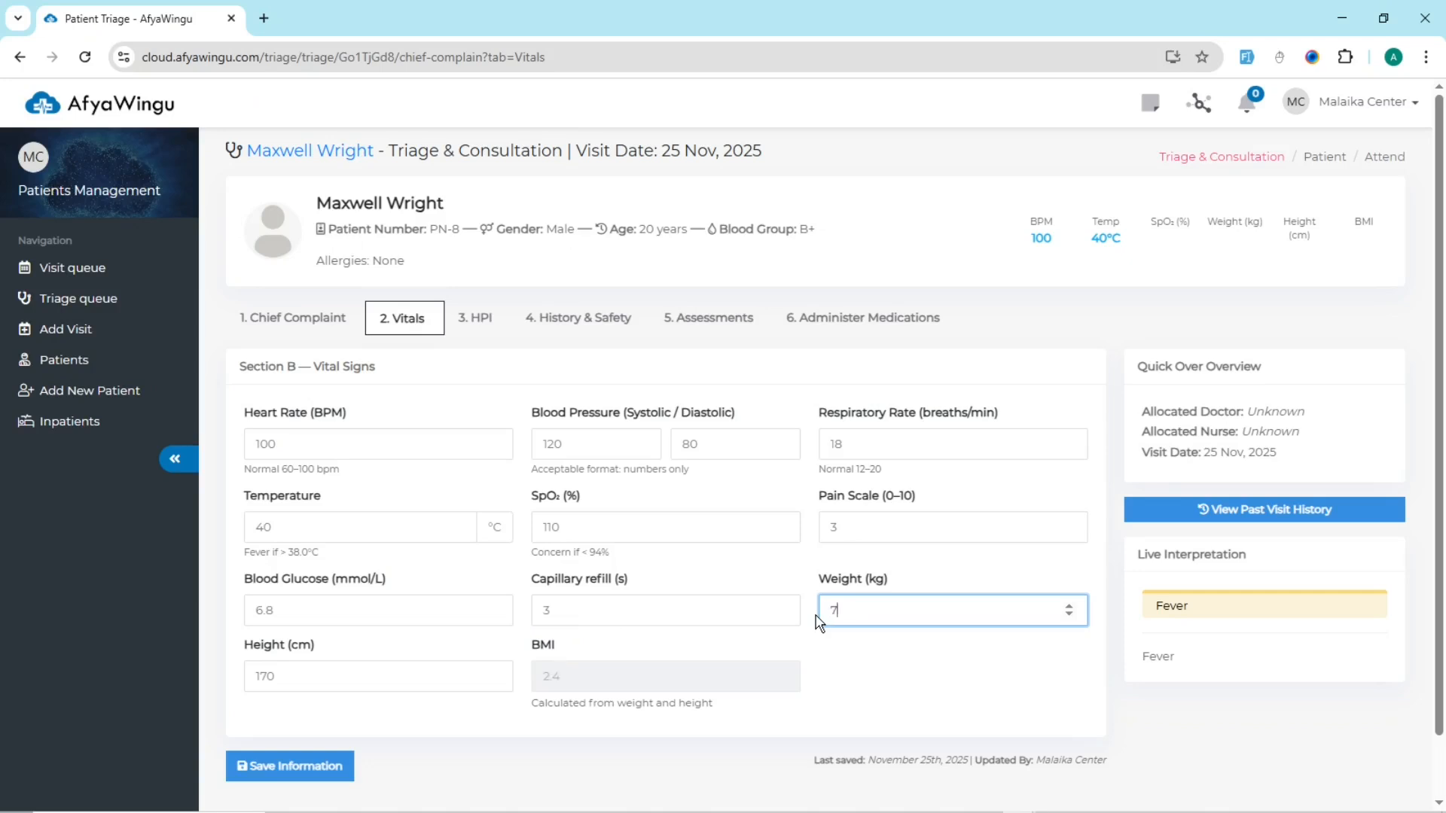
{"action": "left_click", "coordinate": [878, 682]}
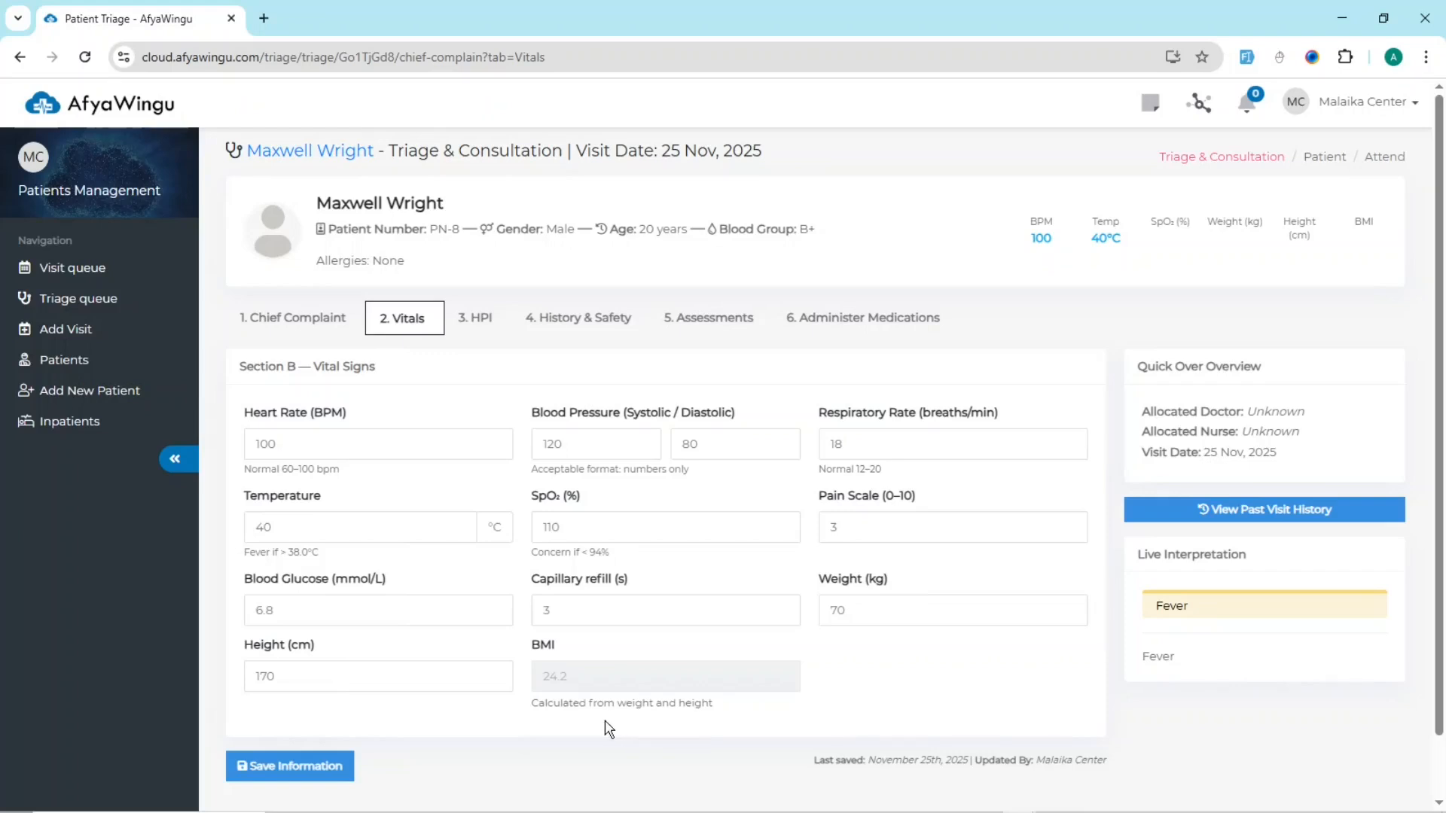
Step: Review the visit overview and live interpretation against the entered temperature and SpO₂ values
{"action": "left_click_drag", "start_coordinate": [1136, 366], "coordinate": [1293, 377]}
{"action": "left_click_drag", "start_coordinate": [1137, 556], "coordinate": [1259, 561]}
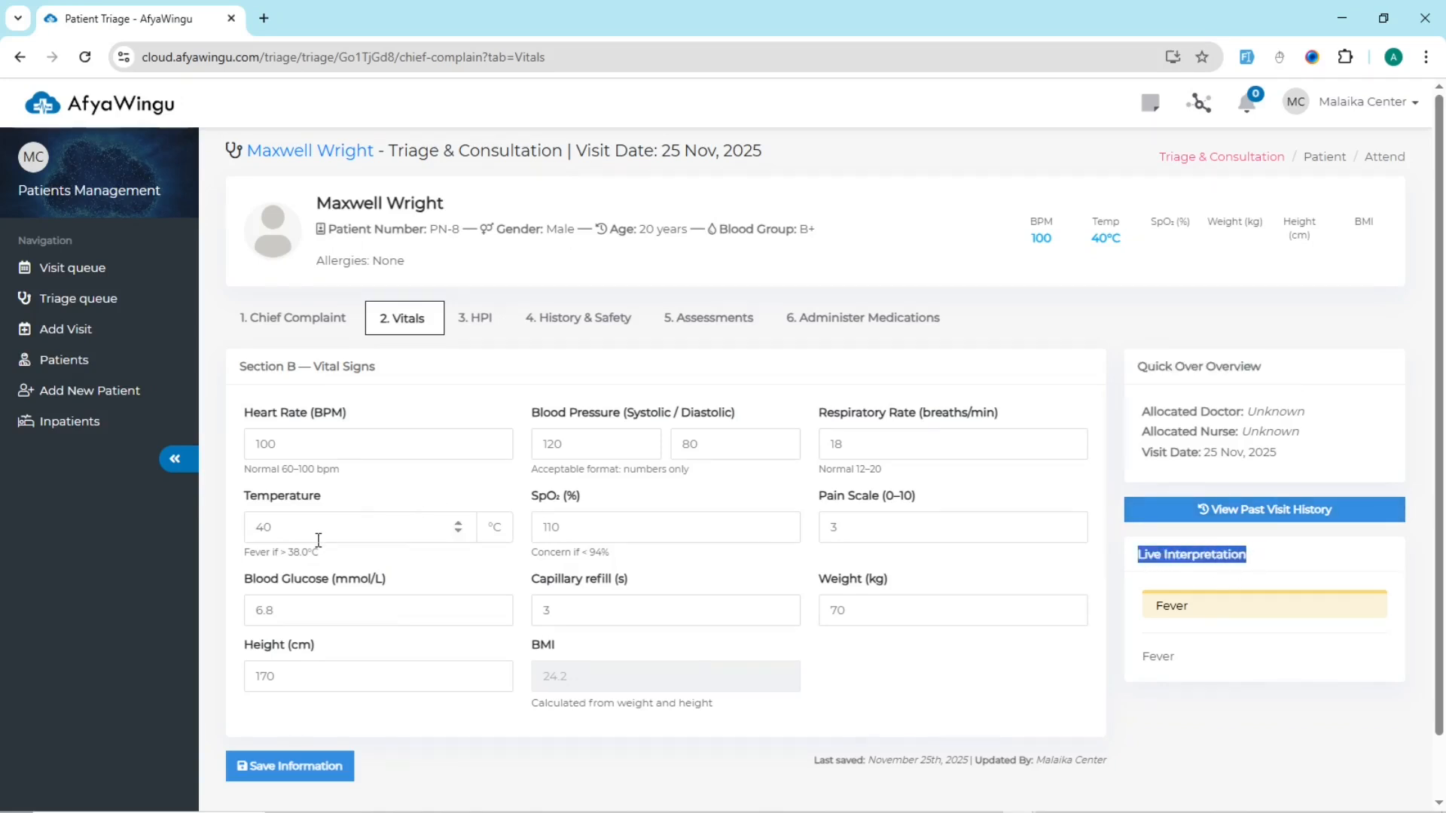
{"action": "left_click_drag", "start_coordinate": [318, 533], "coordinate": [239, 541]}
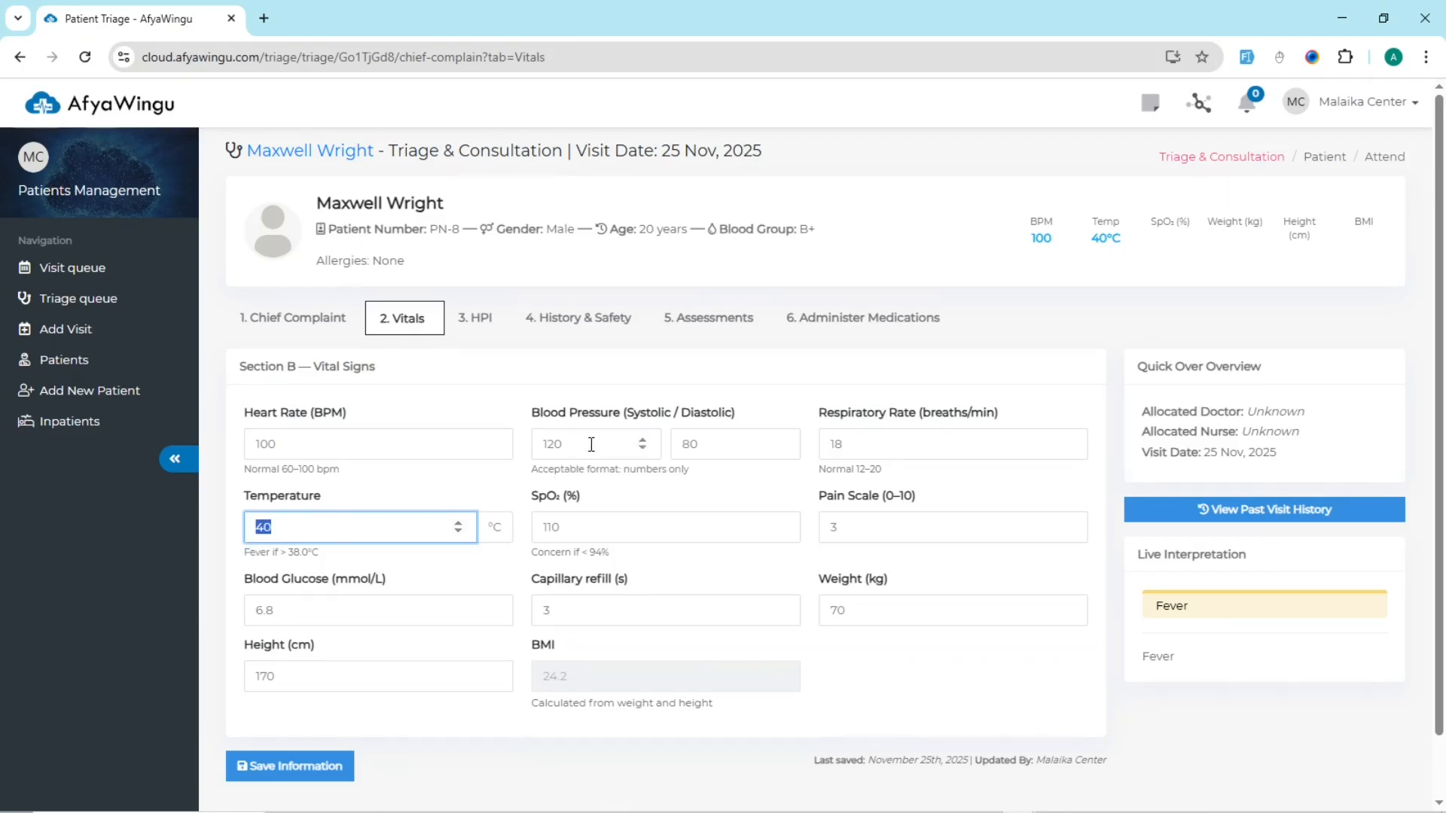
{"action": "left_click_drag", "start_coordinate": [590, 527], "coordinate": [531, 539]}
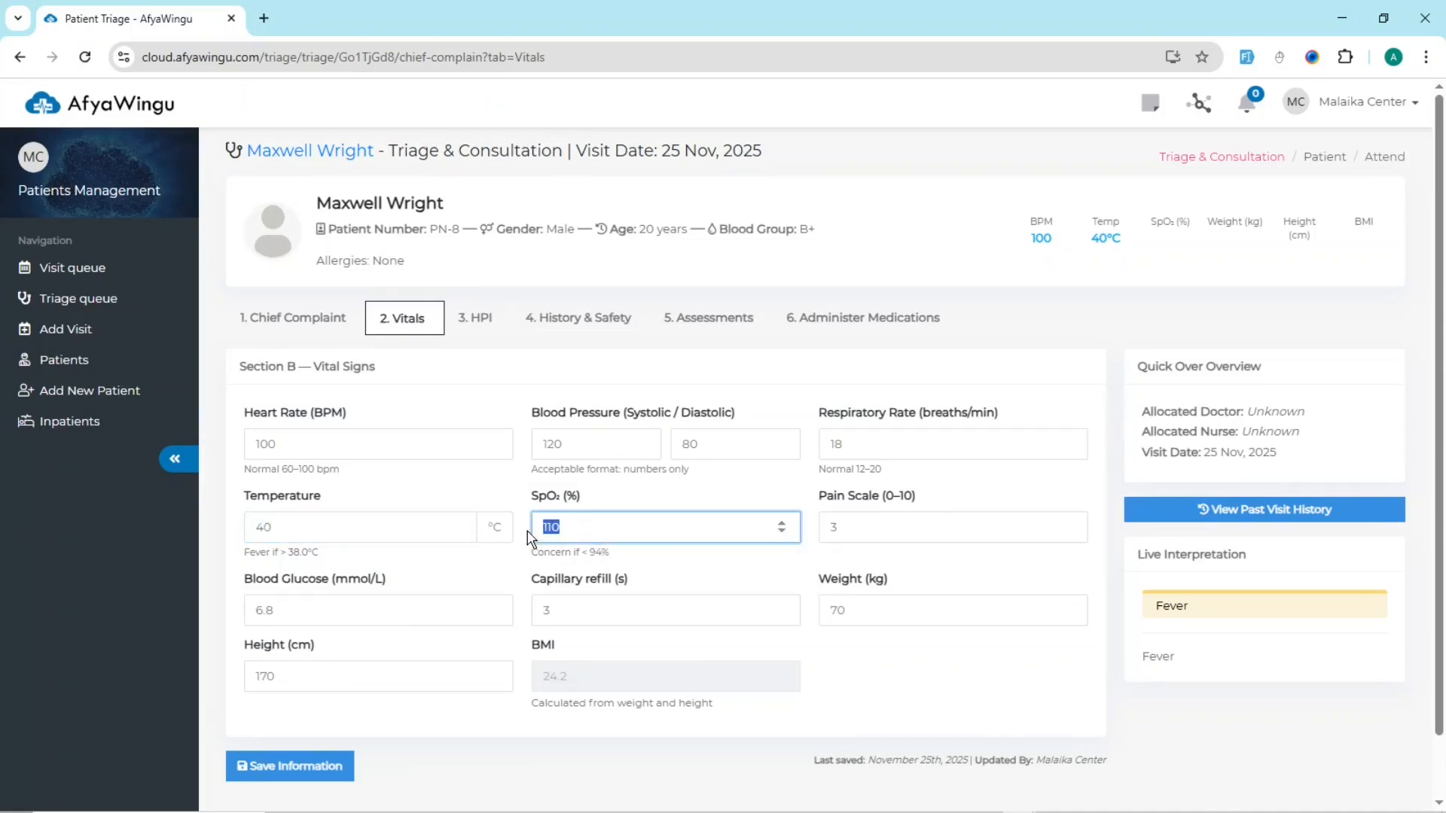
Step: Set the patient's SpO₂ to 92% and save the vital signs
{"action": "type", "text": "92"}
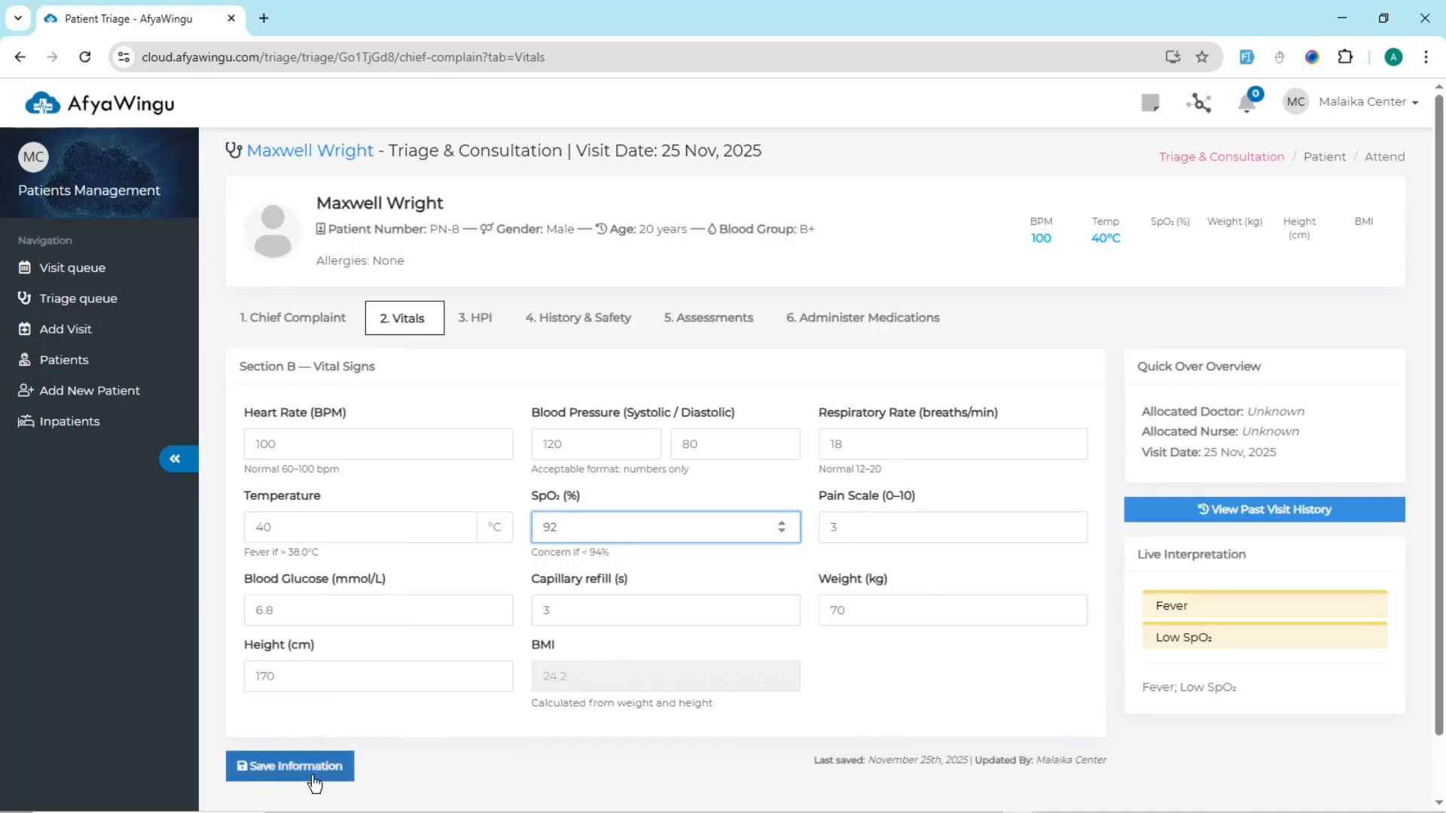
{"action": "scroll", "coordinate": [435, 714], "scroll_direction": "down", "scroll_amount": 1}
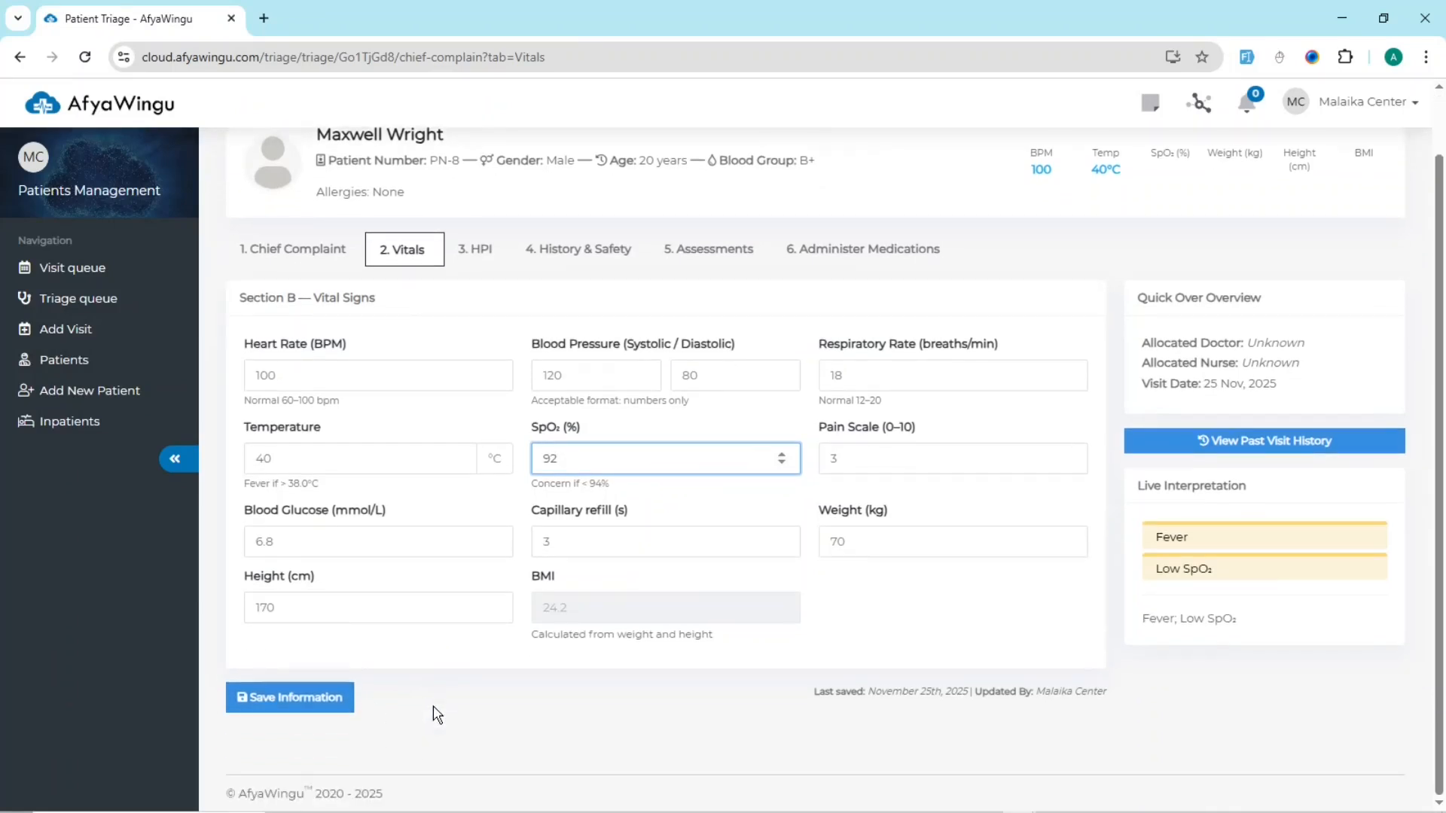
{"action": "left_click", "coordinate": [322, 702]}
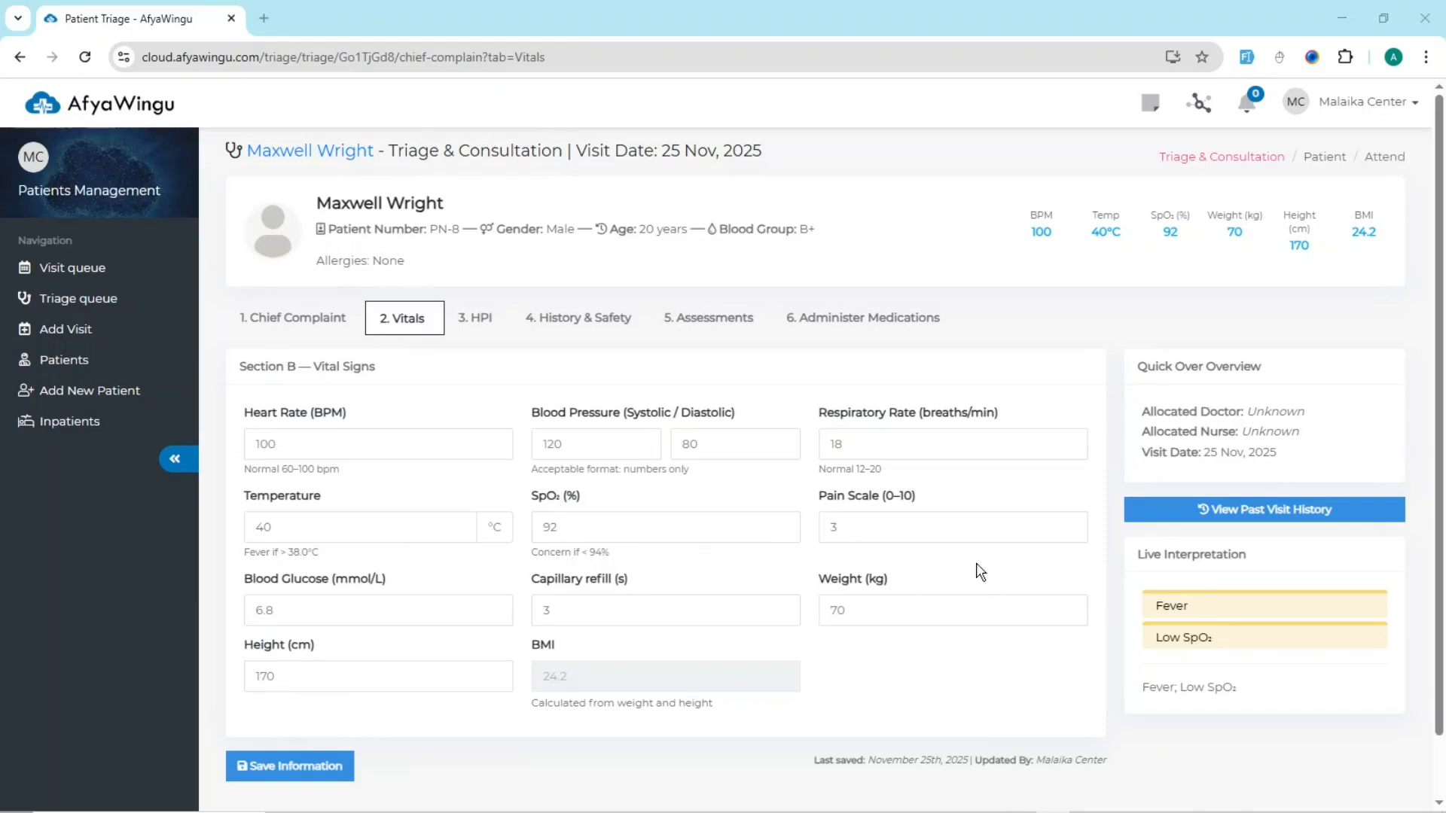
Step: Review the HPI, History & Safety, Assessments and Administer Medications sections of the triage record, and return to Vitals
{"action": "left_click", "coordinate": [407, 327]}
{"action": "left_click", "coordinate": [1053, 812]}
{"action": "left_click", "coordinate": [407, 325]}
{"action": "left_click", "coordinate": [486, 323]}
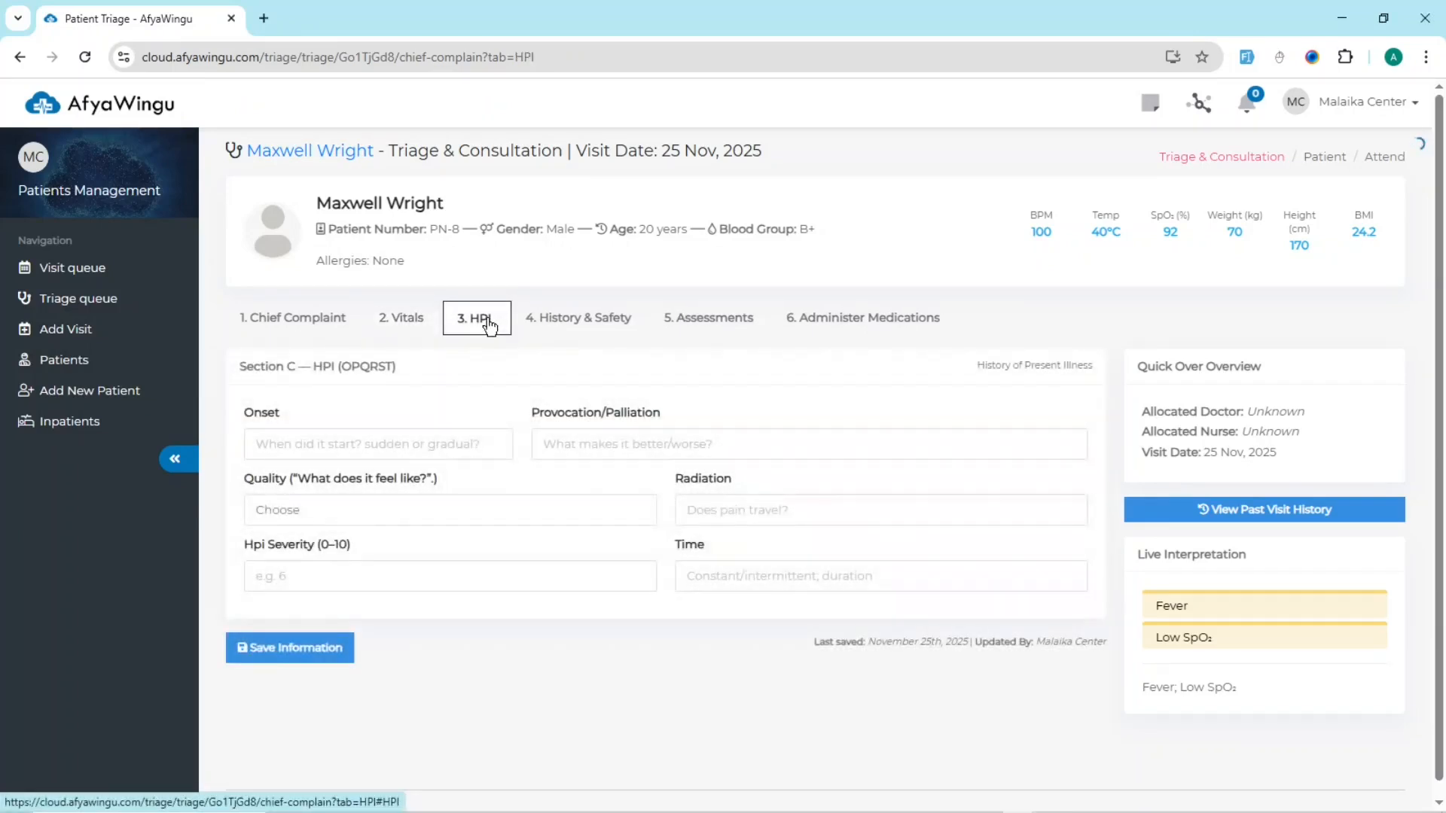
{"action": "left_click", "coordinate": [579, 324]}
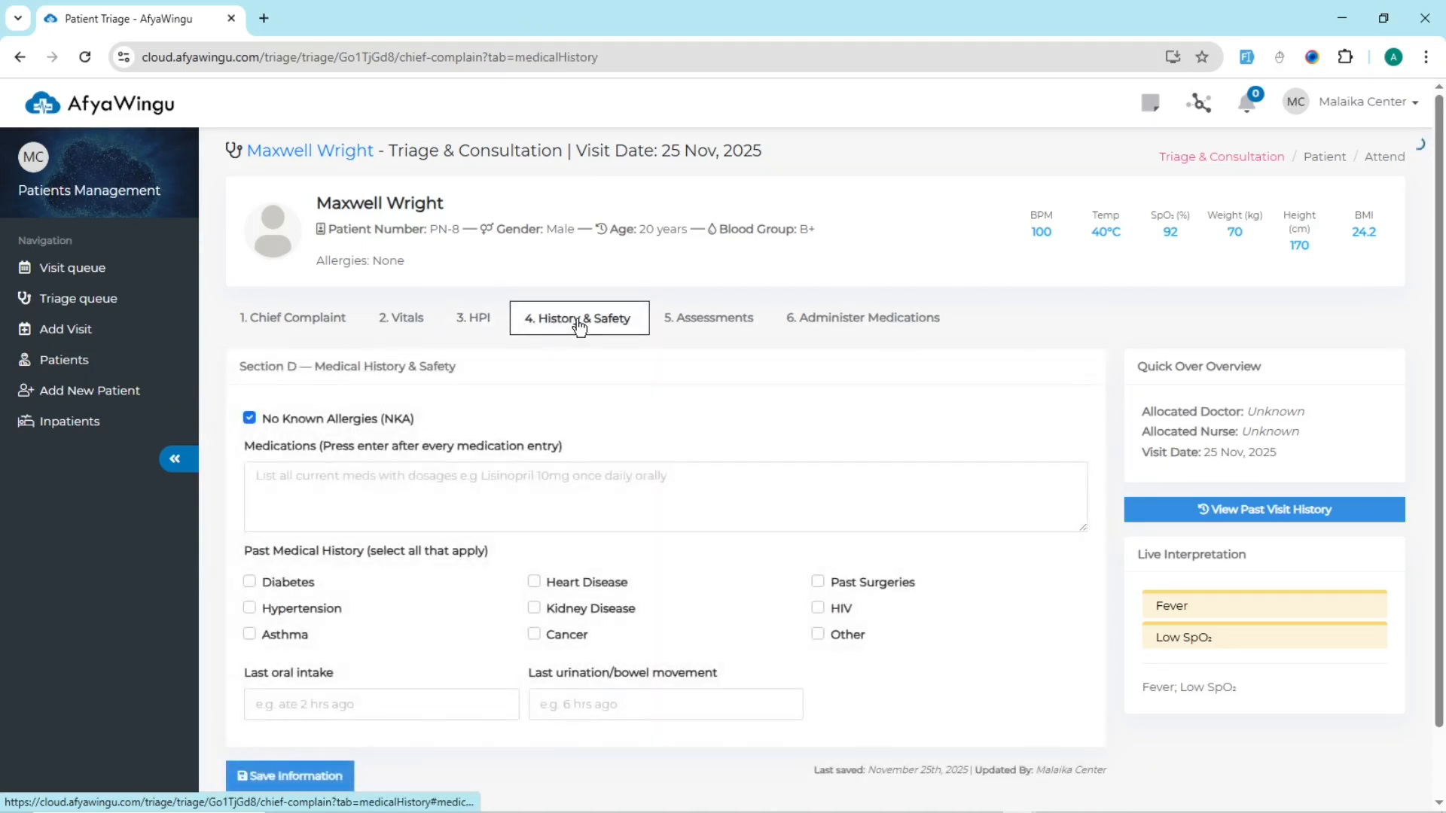
{"action": "left_click", "coordinate": [699, 326]}
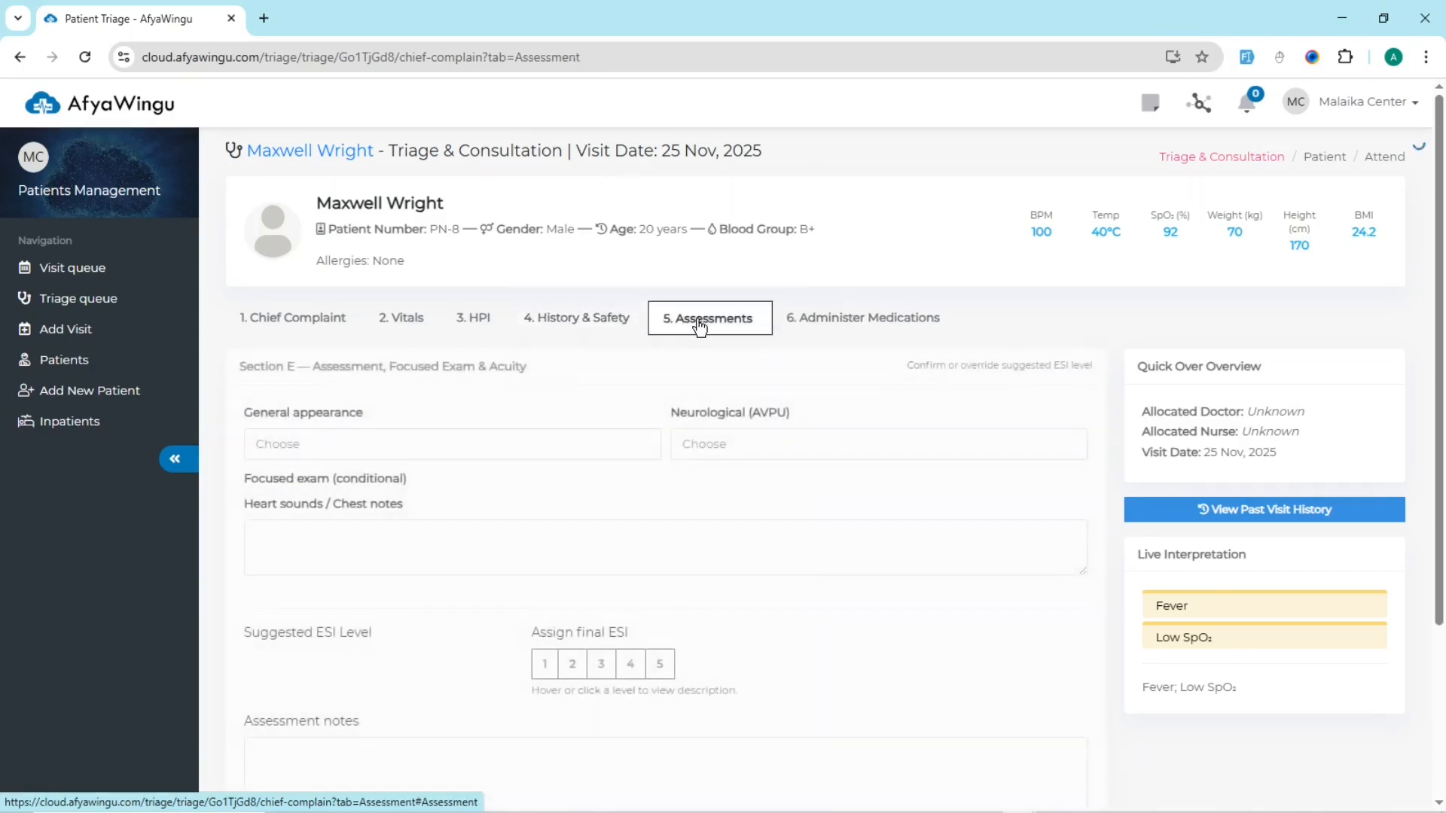
{"action": "left_click", "coordinate": [852, 330]}
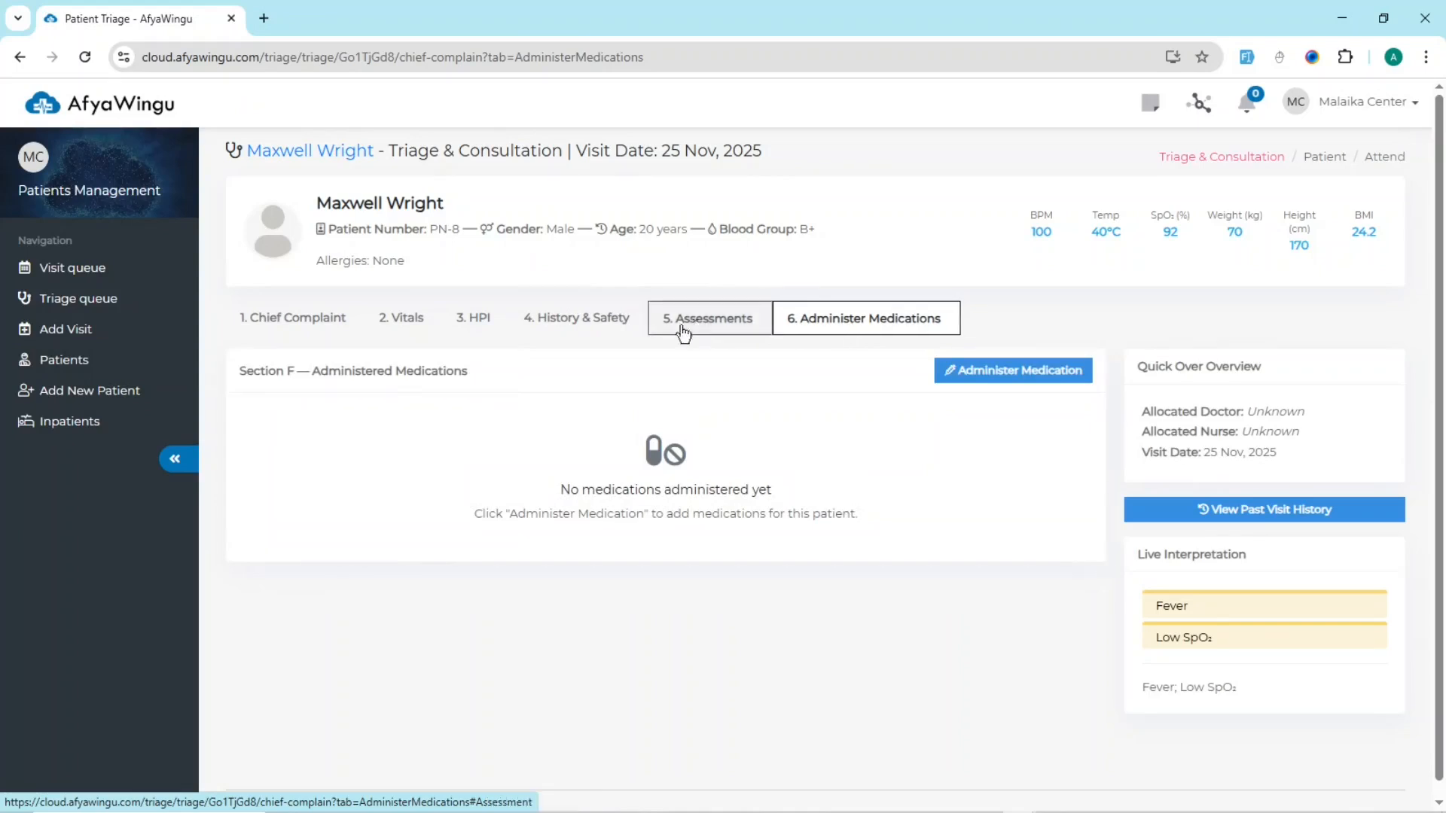
{"action": "left_click", "coordinate": [419, 339]}
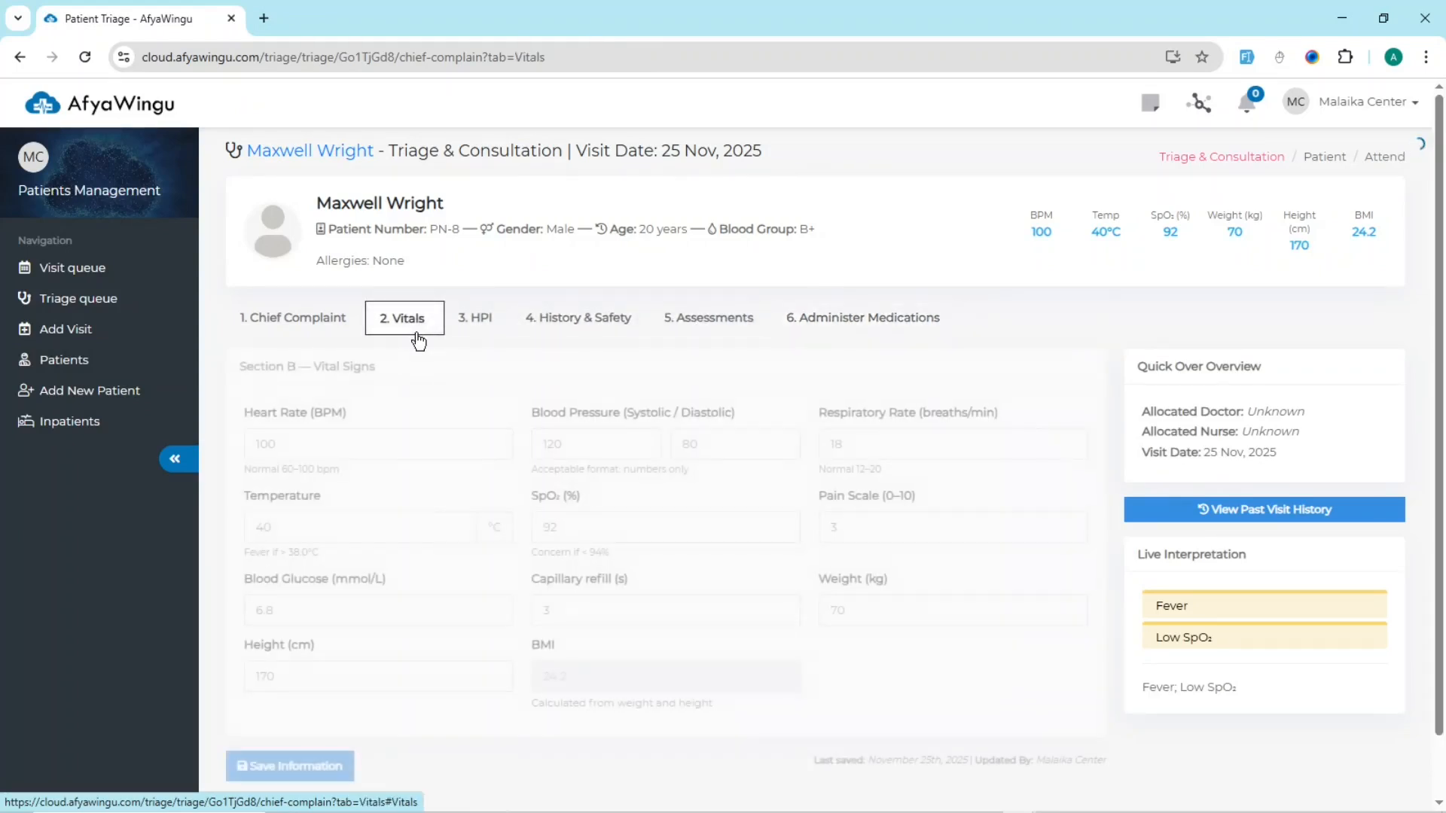